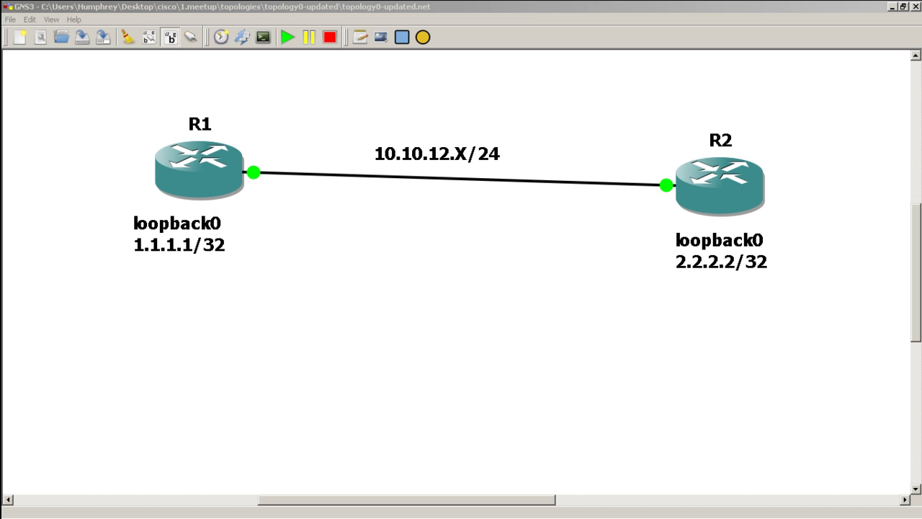
Ping 2.2.2.2 from R1's console and abort the ping early with Ctrl+Shift+6
double_click(175, 153)
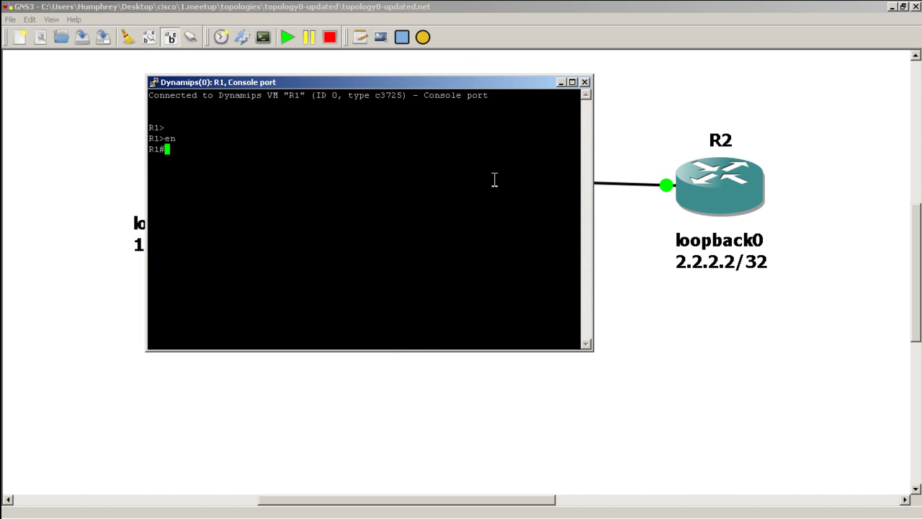
text(ping 2.2.2.2)
key(Return)
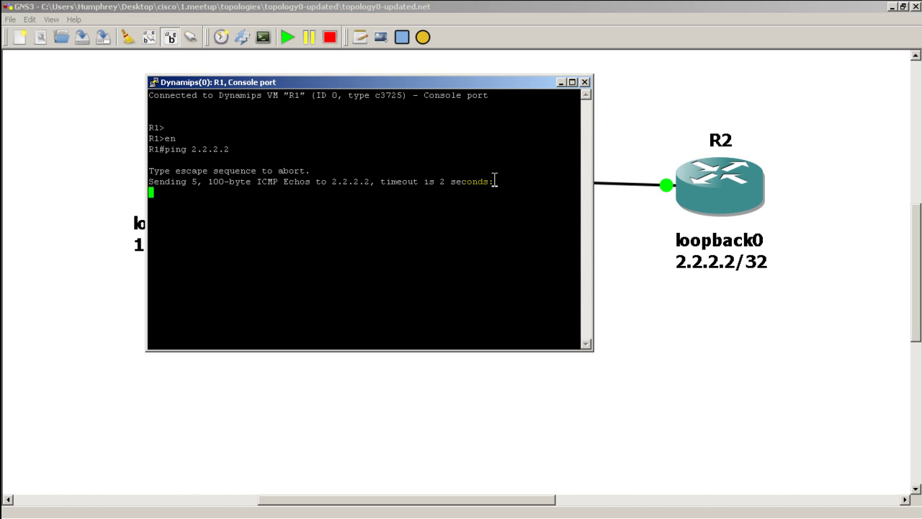
key(ctrl+shift+6)
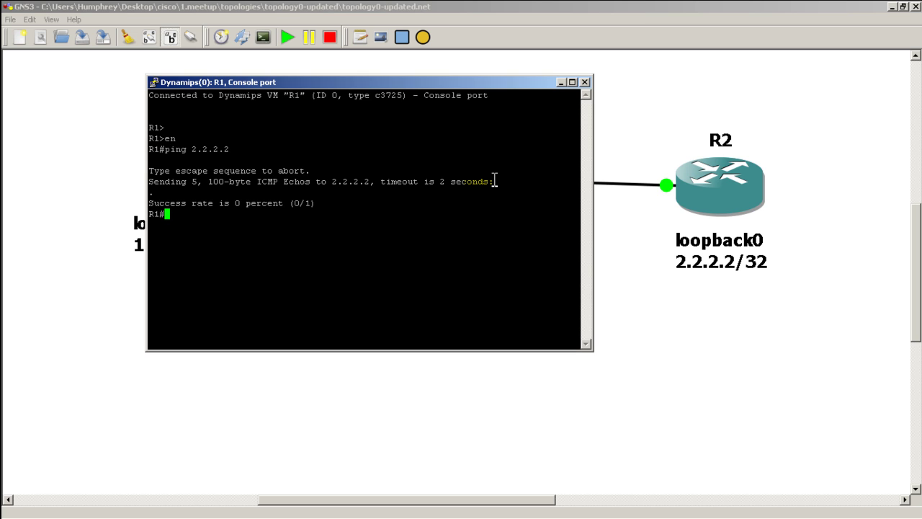
Leave a partial ping command at R1's prompt and move R1's console off the canvas
text(ping 2.2.2.3)
key(BackSpace)
key(BackSpace)
key(BackSpace)
key(BackSpace)
key(BackSpace)
key(BackSpace)
key(BackSpace)
key(BackSpace)
key(BackSpace)
key(BackSpace)
key(BackSpace)
key(BackSpace)
click(505, 85)
drag(442, 81, 0, 360)
Bring R2's console onto the canvas, enter conf t, and give Loopback1 3.3.3.3 255.255.255.255
click(730, 342)
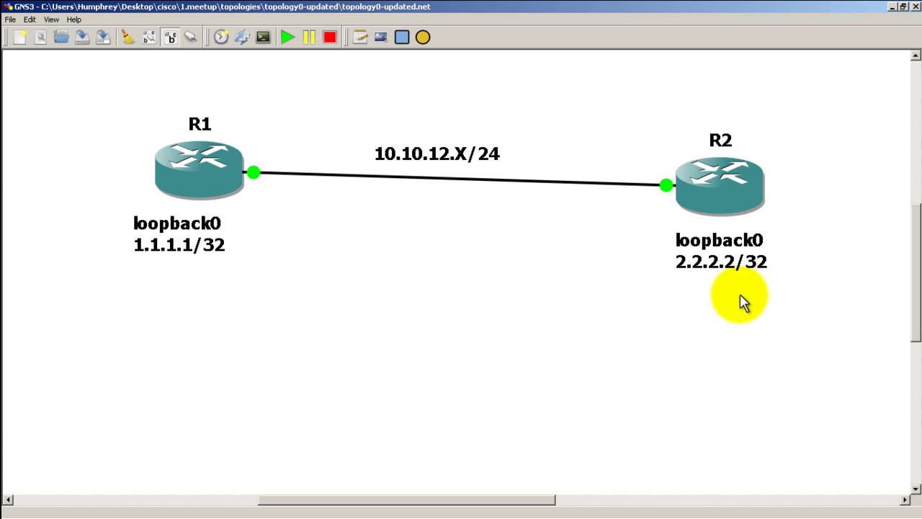
click(736, 263)
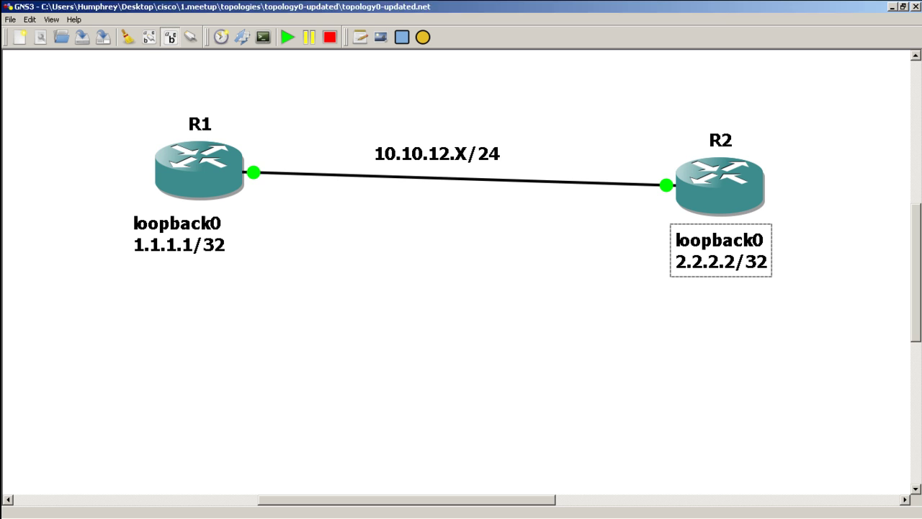
drag(0, 361, 287, 94)
text(conf t)
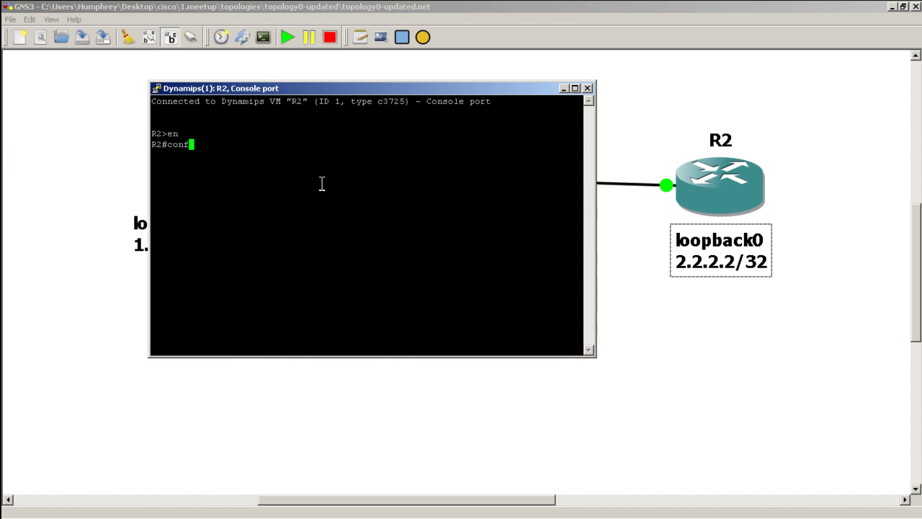
key(Return)
text(int loopback 1)
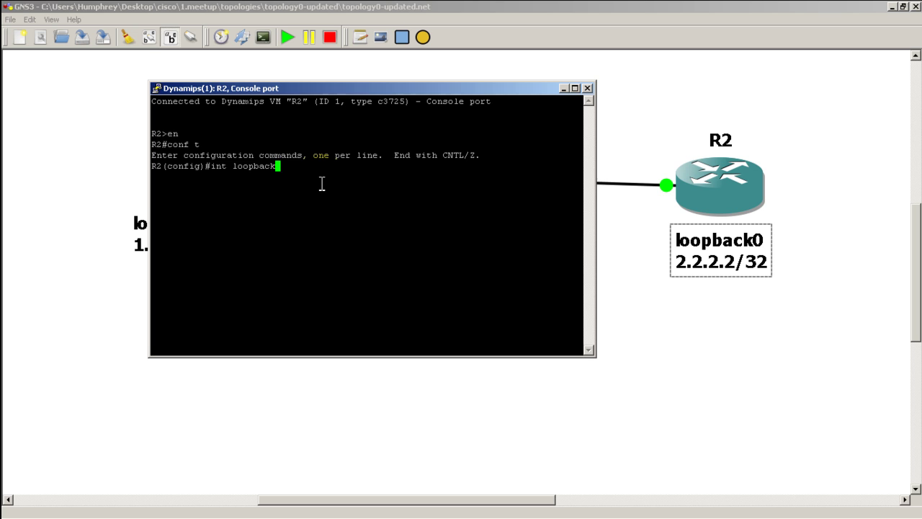
key(Return)
text(ip address )
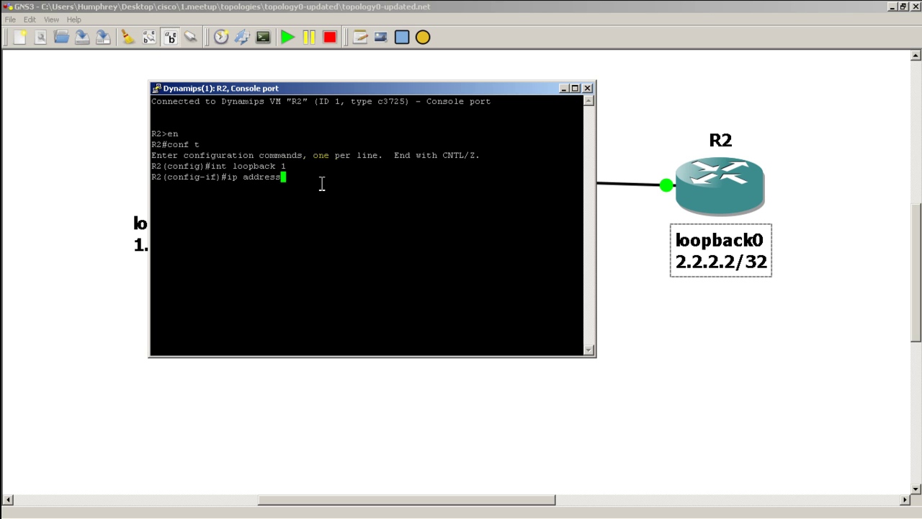
text(3.3.)
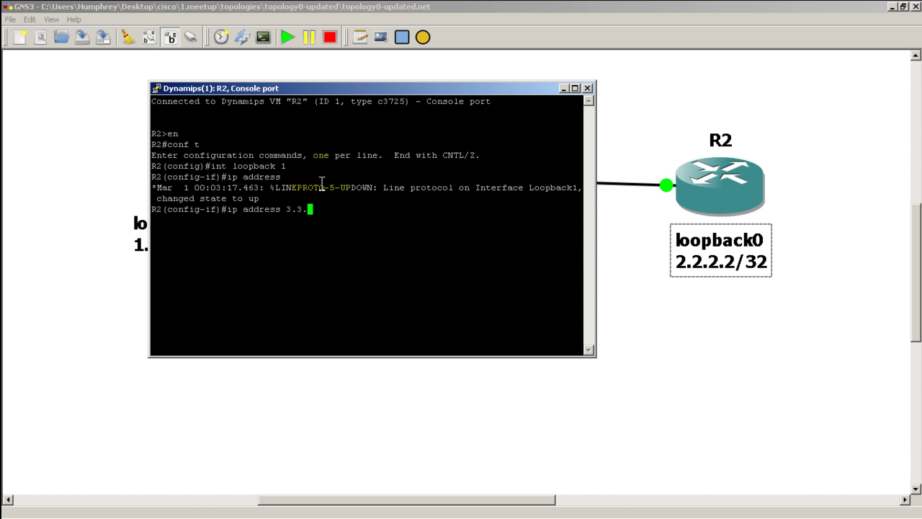
text(3.3 255.255.255.255)
key(Return)
Give Loopback2 4.4.4.4 255.255.255.255 and type Loopback3's 5.5.5.5 /32 address
text(int)
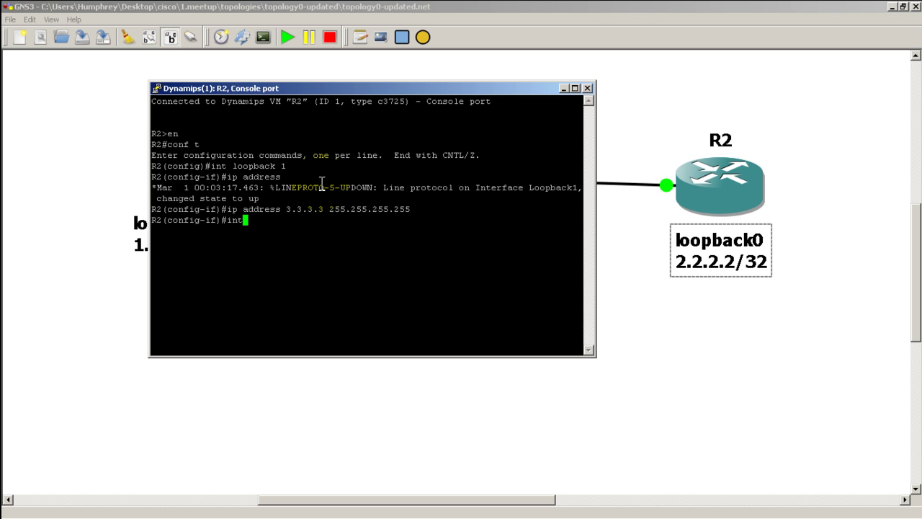
text( loopback 2)
key(Return)
text(ip add)
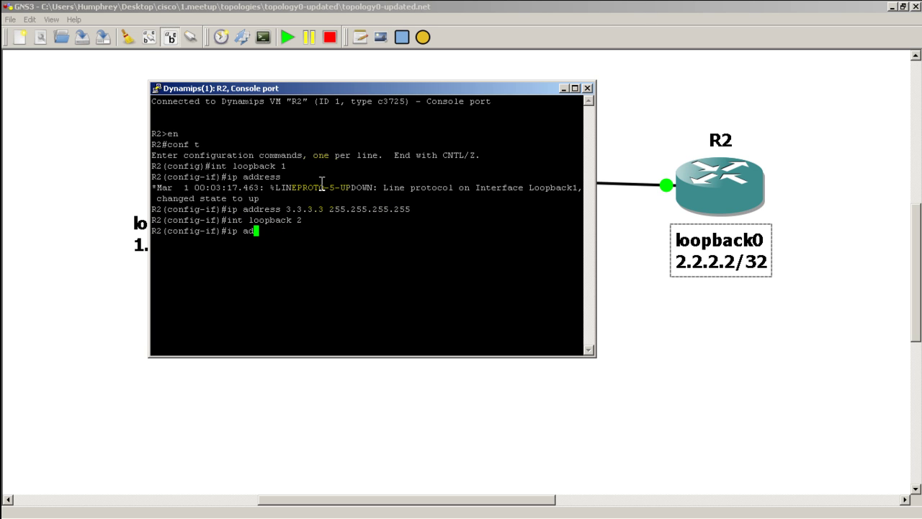
key(Tab)
text(4.4.4.4 )
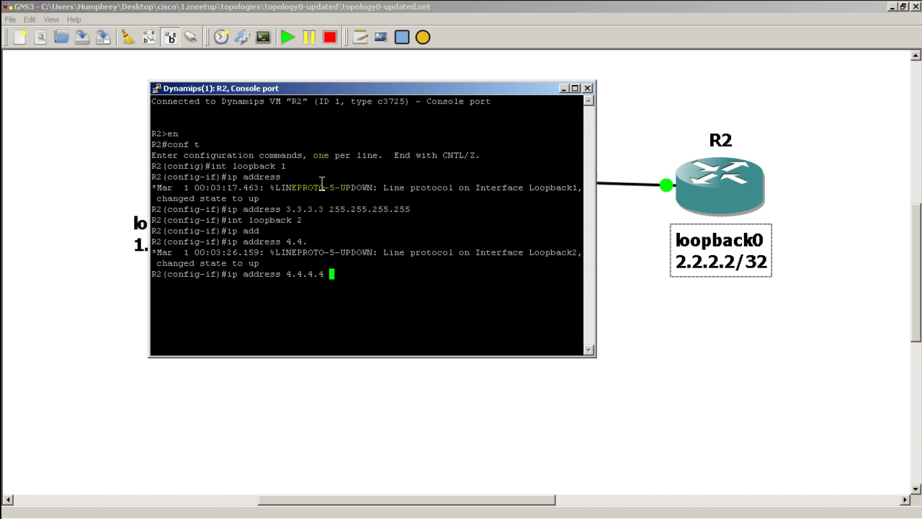
text(255.255.255.255)
key(Return)
text(int lo)
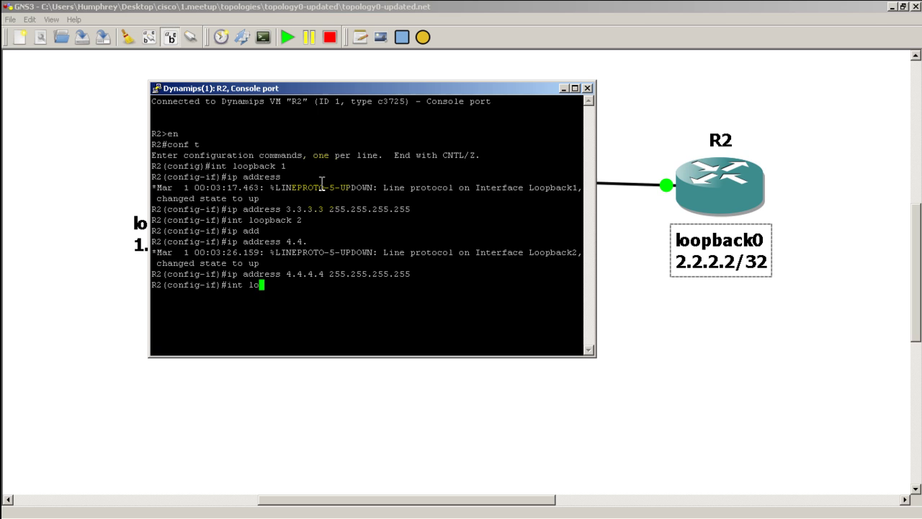
text(opback 3)
key(Return)
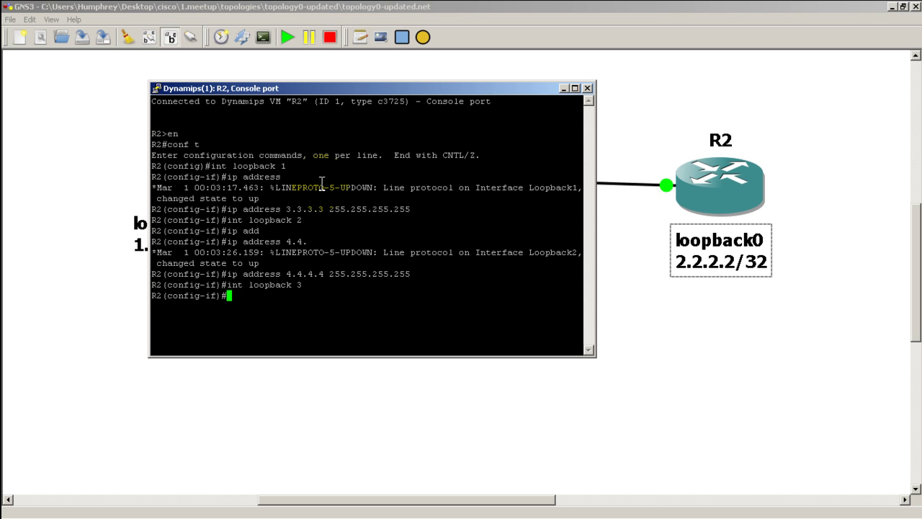
text(ip add)
key(Tab)
text(5.5.)
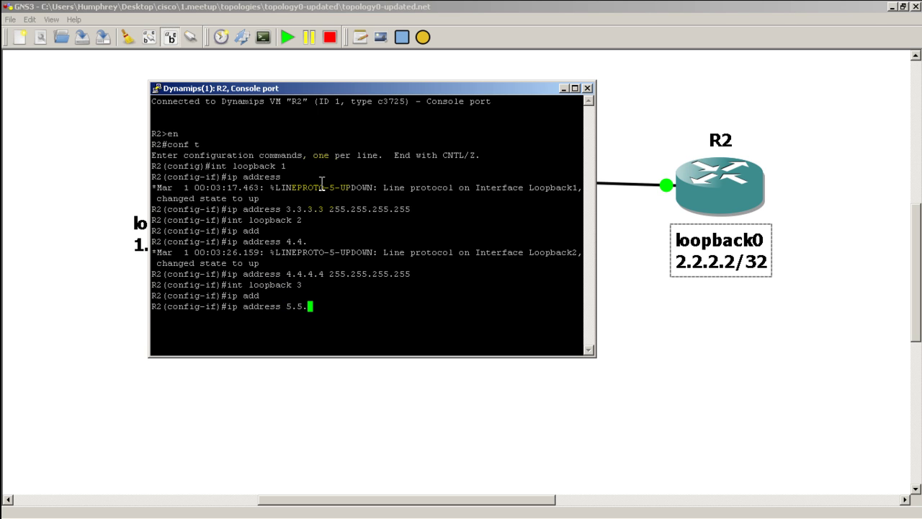
text(5.5.255)
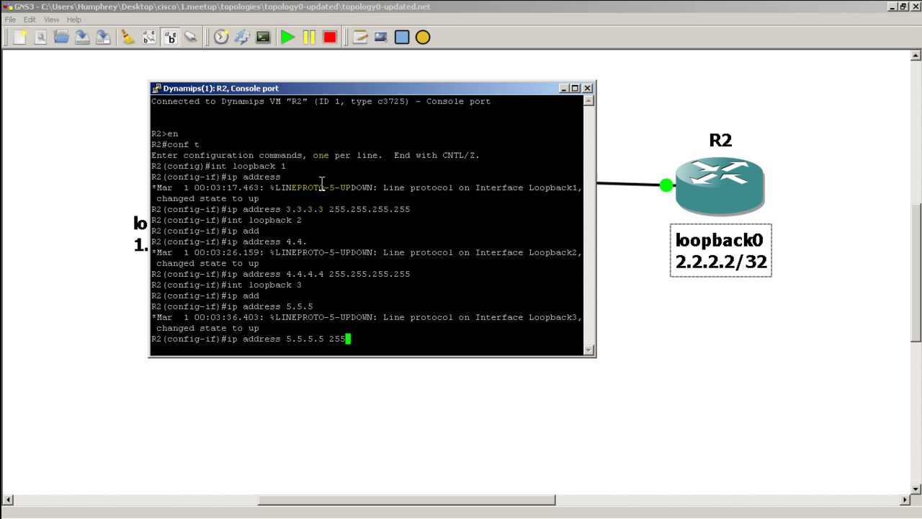
text(.255.255.255)
Apply Loopback3's address, exit to privileged mode, and list R2's interfaces with show ip int br
key(Return)
text(exit)
key(Return)
text(exit)
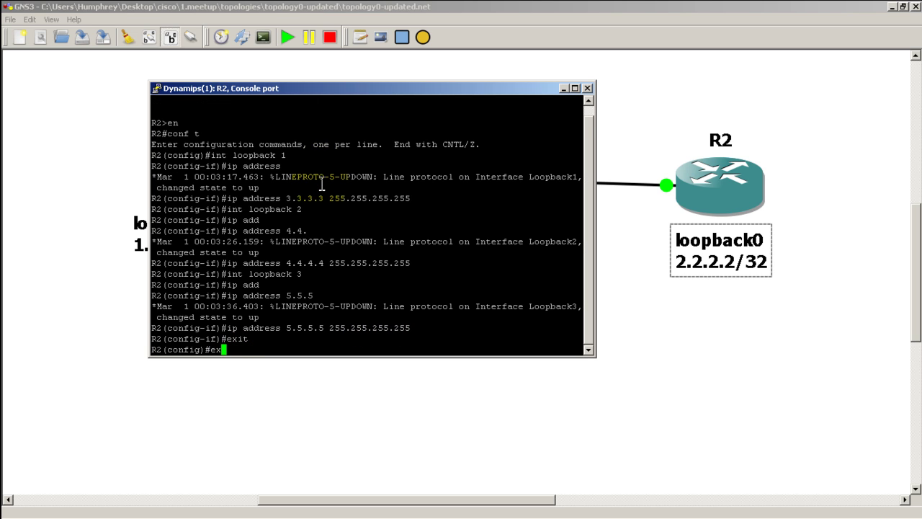
key(Return)
text(show ip int br)
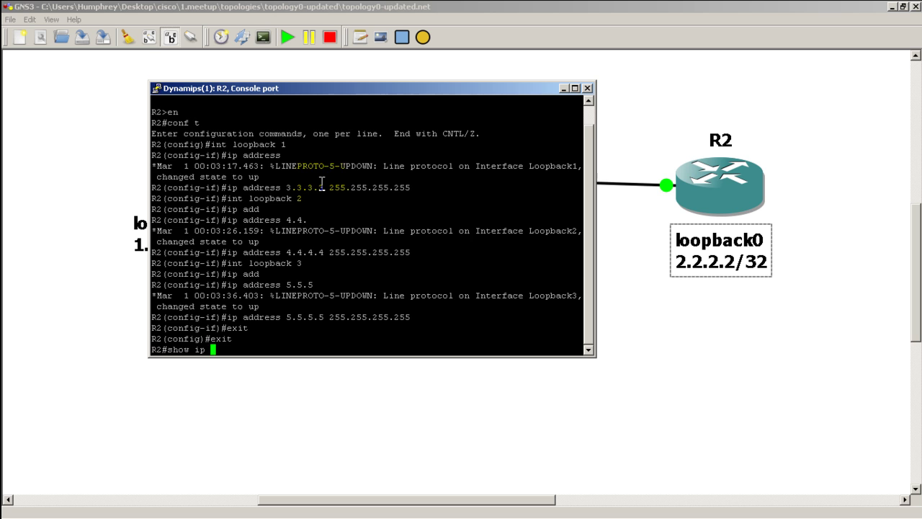
key(Return)
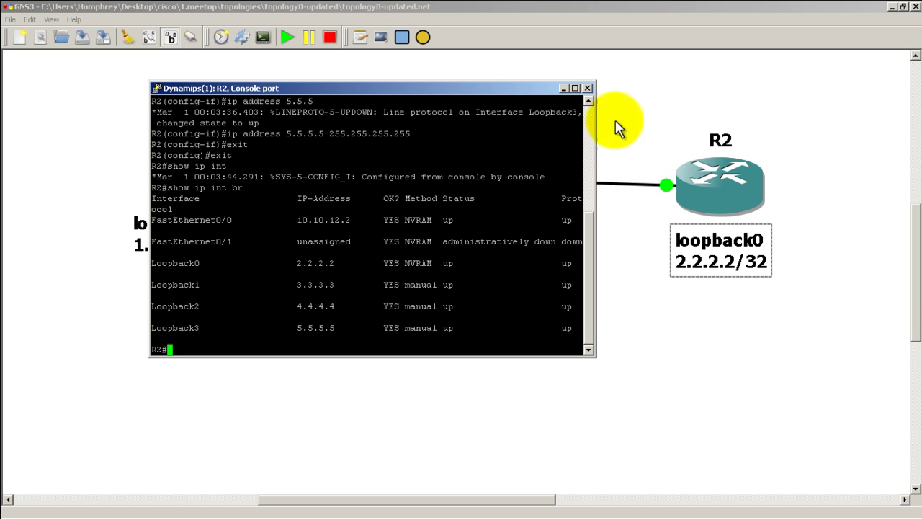
Show interface labels on the topology and place R2's f0/0 label below the link
drag(534, 90, 582, 250)
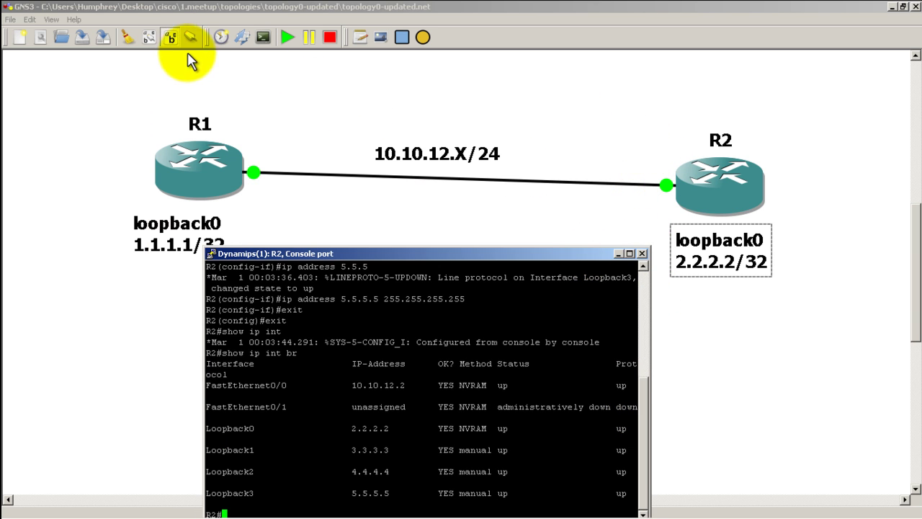
click(150, 41)
drag(696, 211, 643, 219)
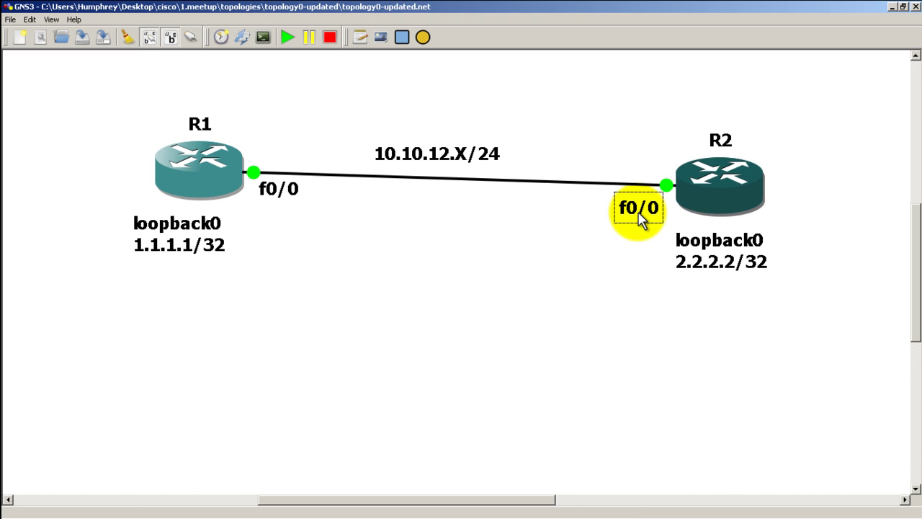
key(alt+Tab)
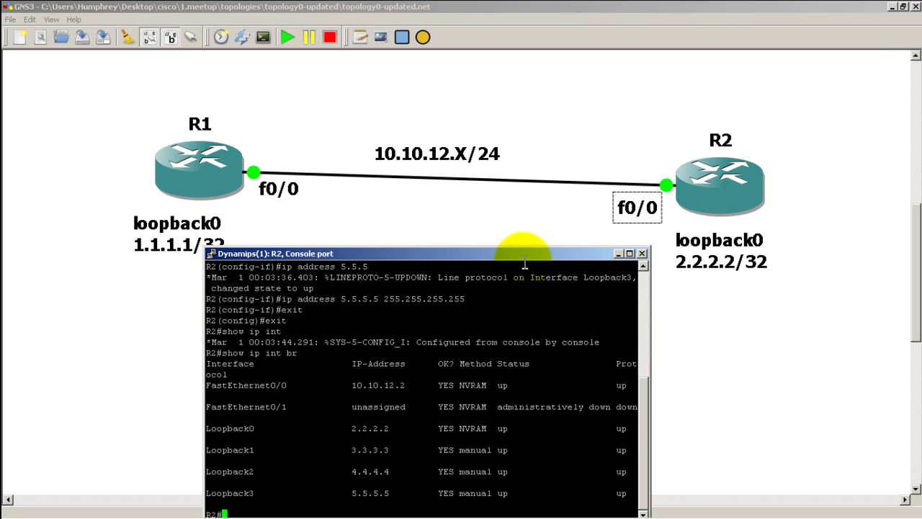
drag(530, 252, 535, 183)
click(364, 450)
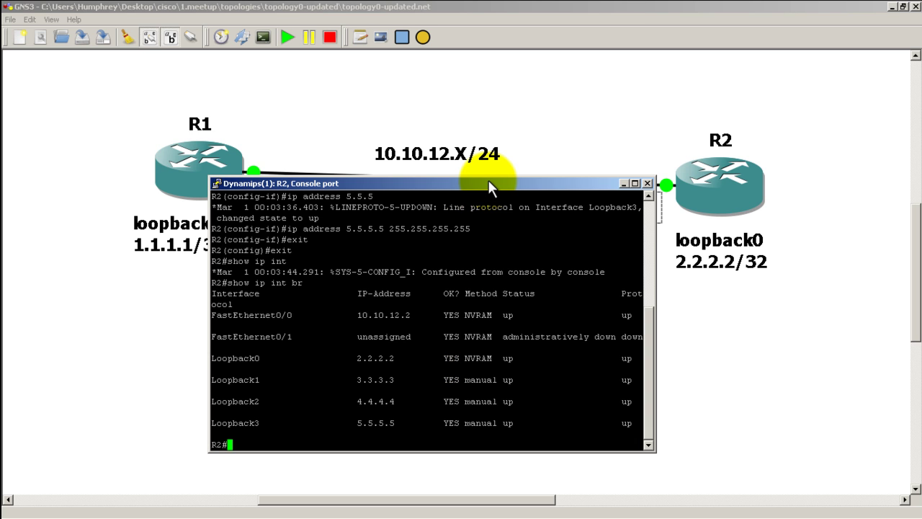
On R2, configure router ospf 1 with network 0.0.0.0 0.0.0.0 area 0
drag(492, 183, 657, 59)
text(conf)
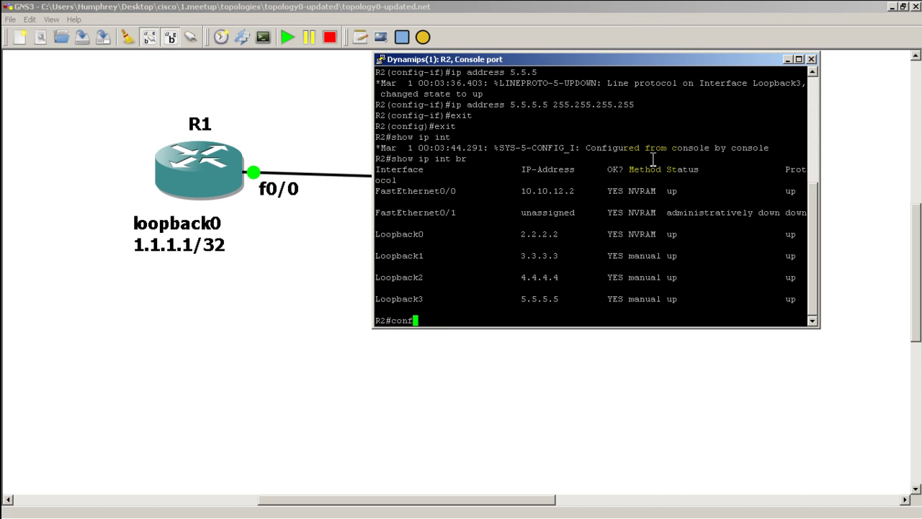
text( t)
key(Return)
text(router ospf 1)
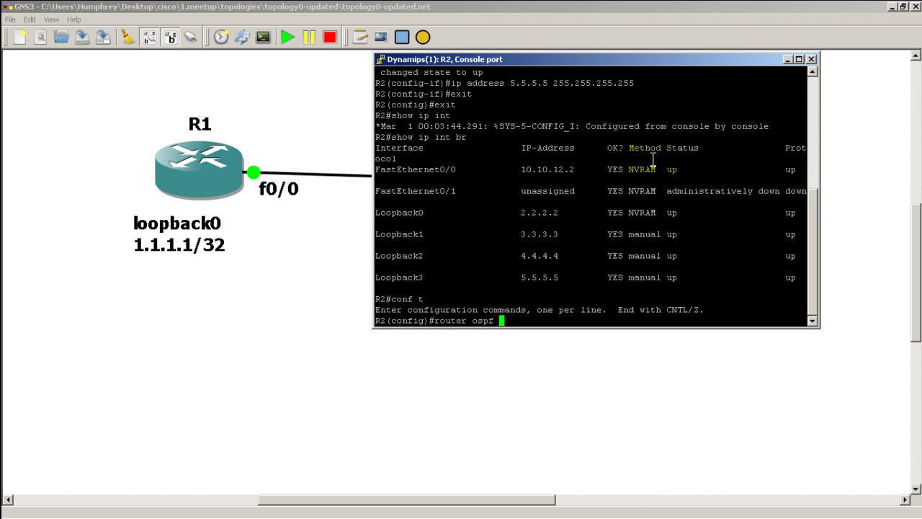
key(Return)
text(networ)
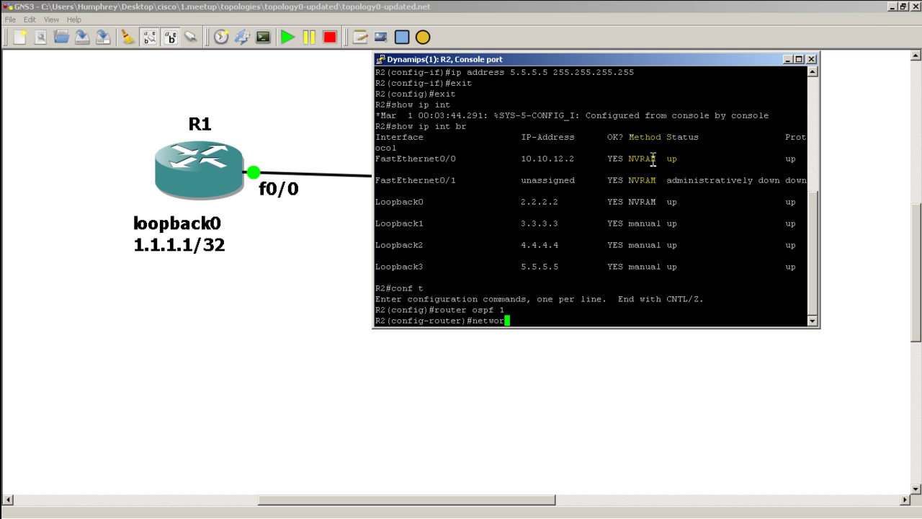
text(k 0.0.0.0 0.0.0.0 area )
text(0)
key(Return)
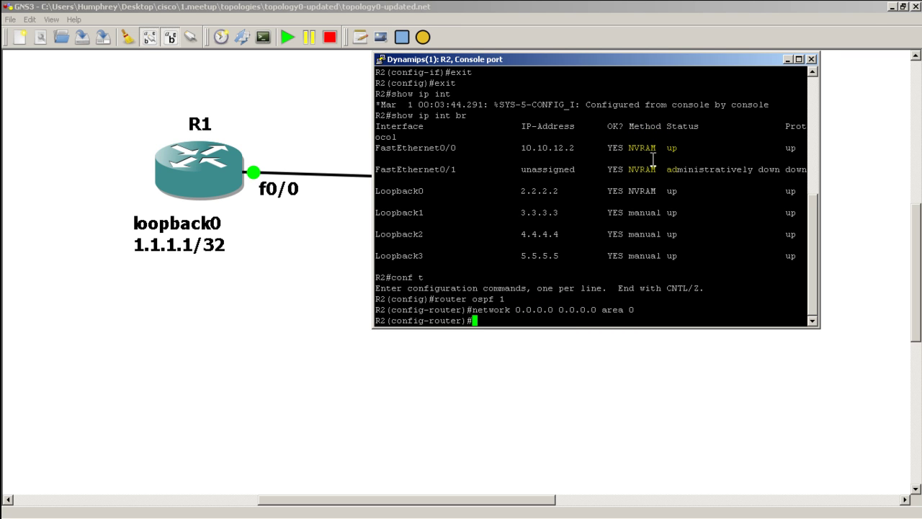
On R1, configure router ospf 1 with network 0.0.0.0 0.0.0.0 area 0
mouse_move(533, 59)
mouse_down()
mouse_move(480, 168)
mouse_move(522, 55)
mouse_up()
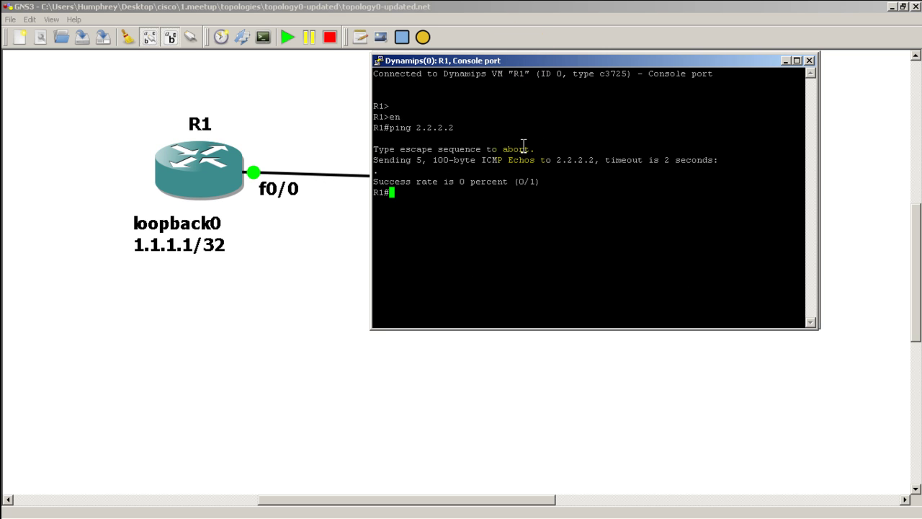
text(conf t)
key(Return)
text(rout)
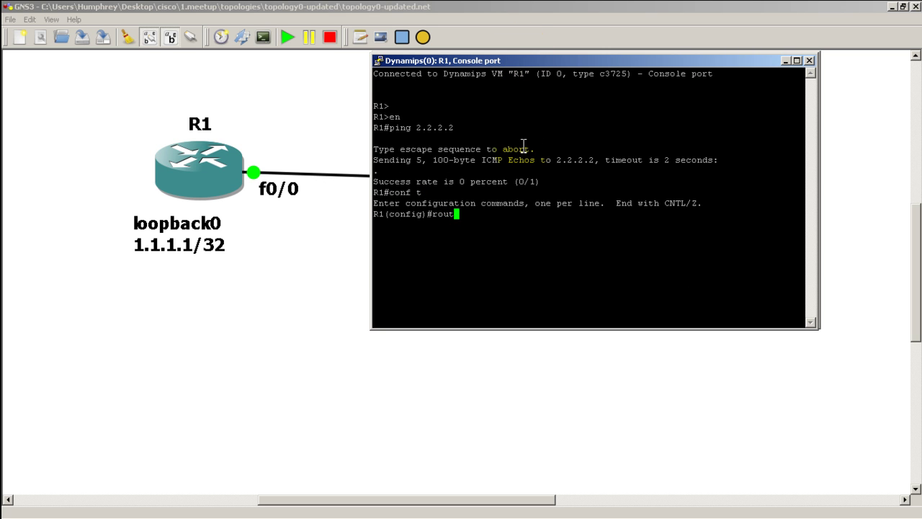
text(er ospf 1)
key(Return)
text(network )
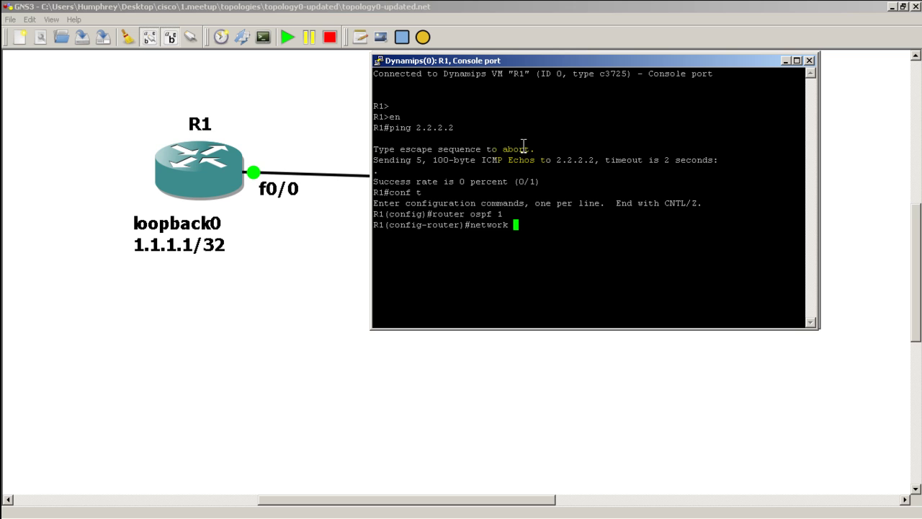
text(0.0.0.0 0.0.0.0 area 0)
key(Return)
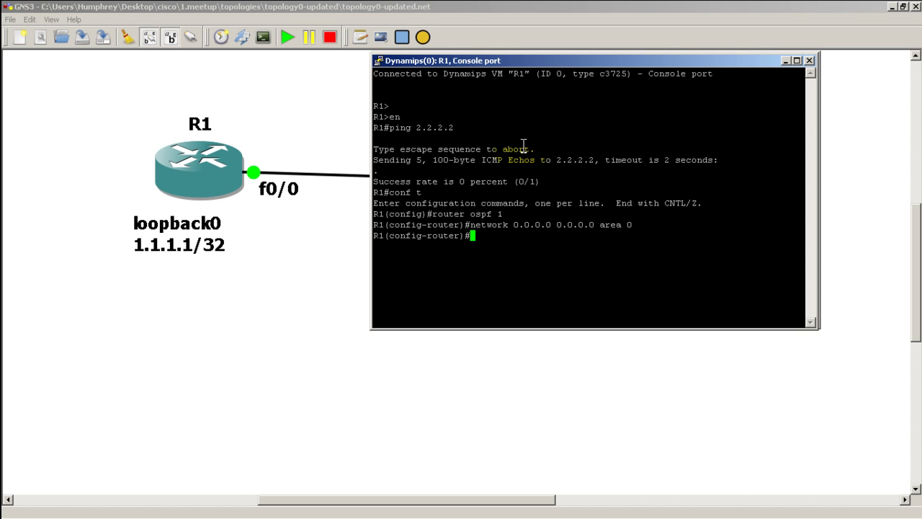
Review the tclsh foreach ping script in temp.txt and copy the whole foreach loop
drag(62, 10, 486, 29)
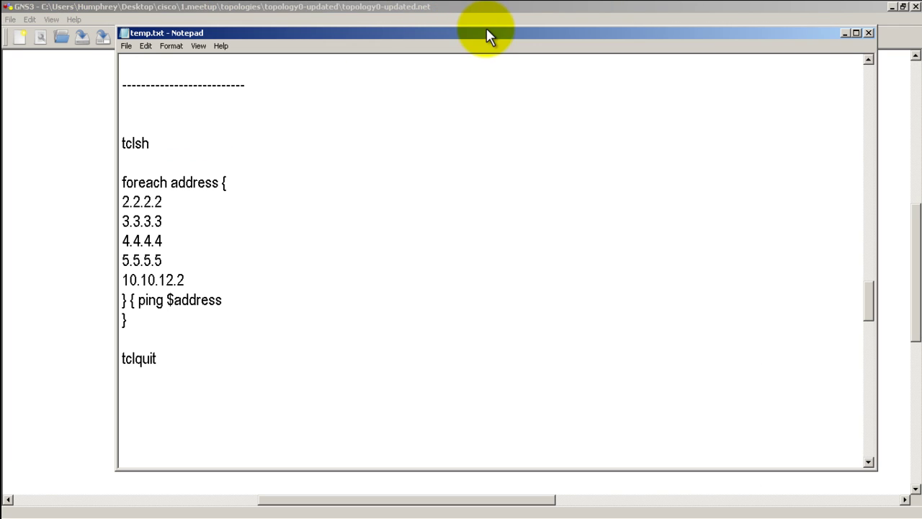
double_click(135, 143)
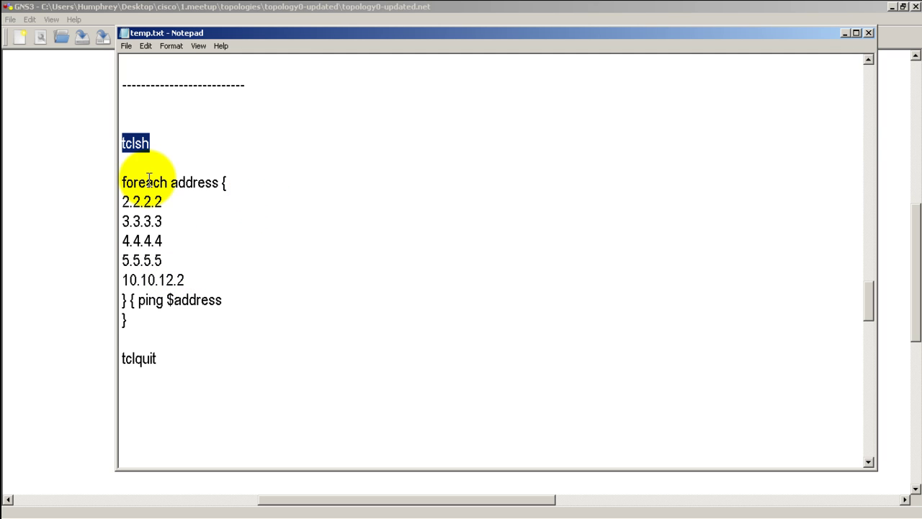
drag(123, 183, 219, 182)
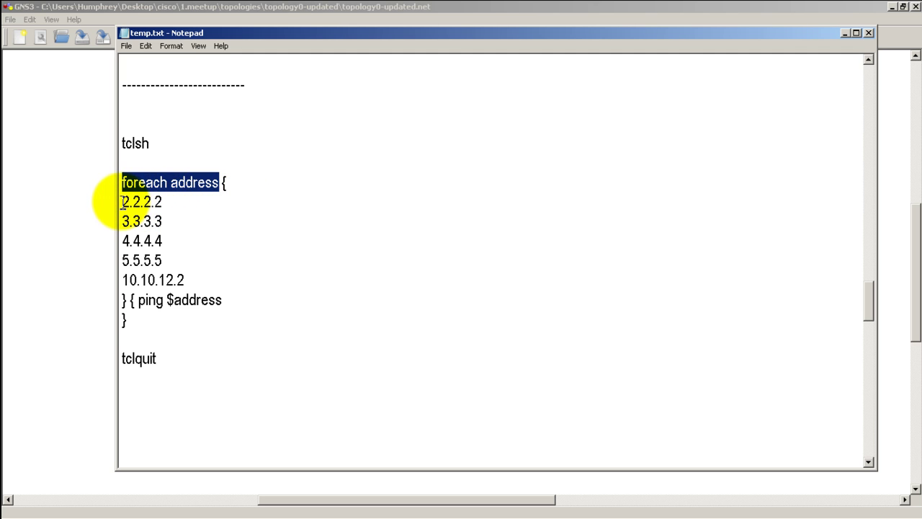
drag(122, 202, 165, 201)
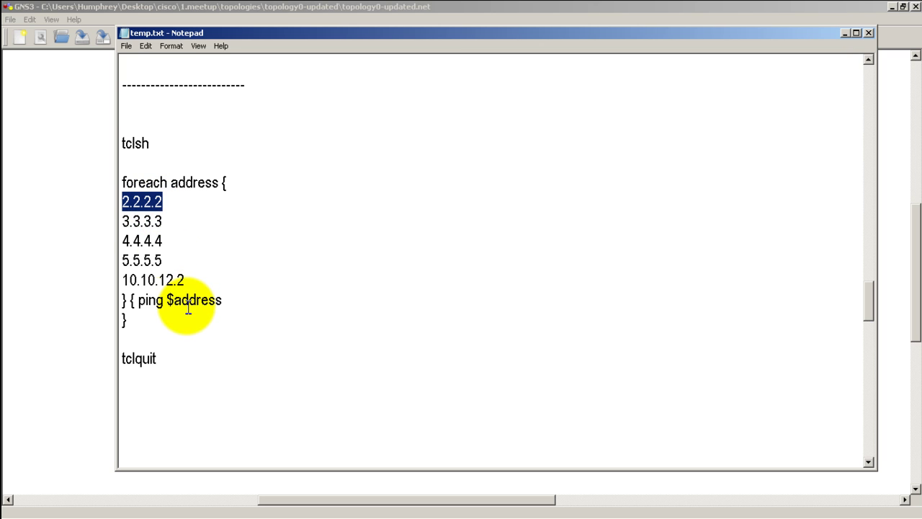
drag(121, 221, 154, 221)
click(163, 221)
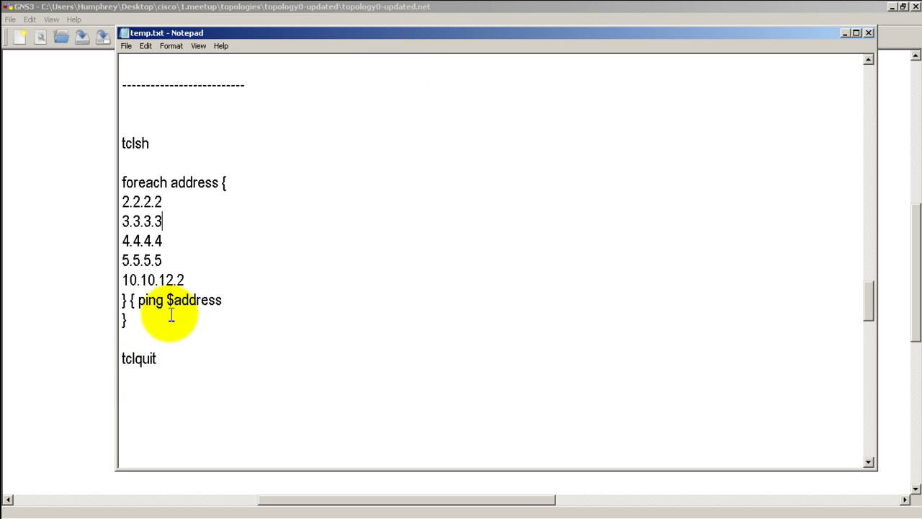
drag(170, 319, 107, 180)
key(ctrl+c)
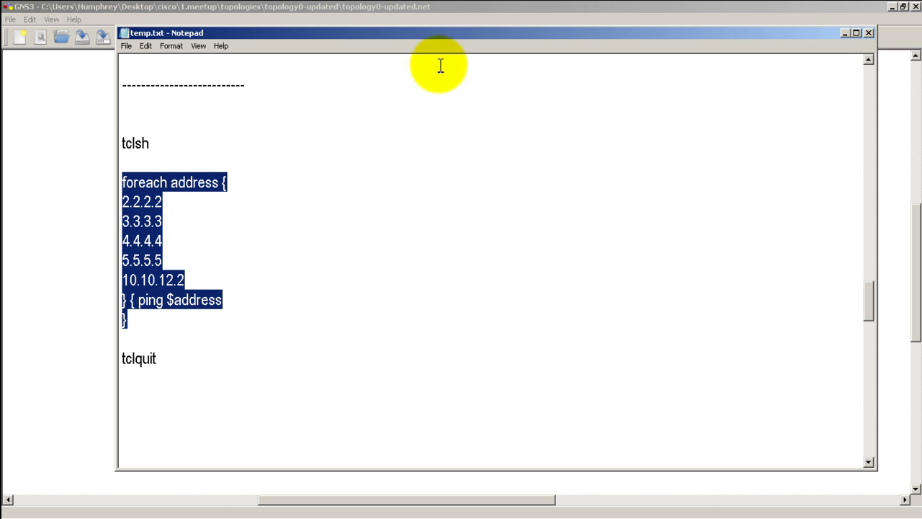
key(alt+Tab)
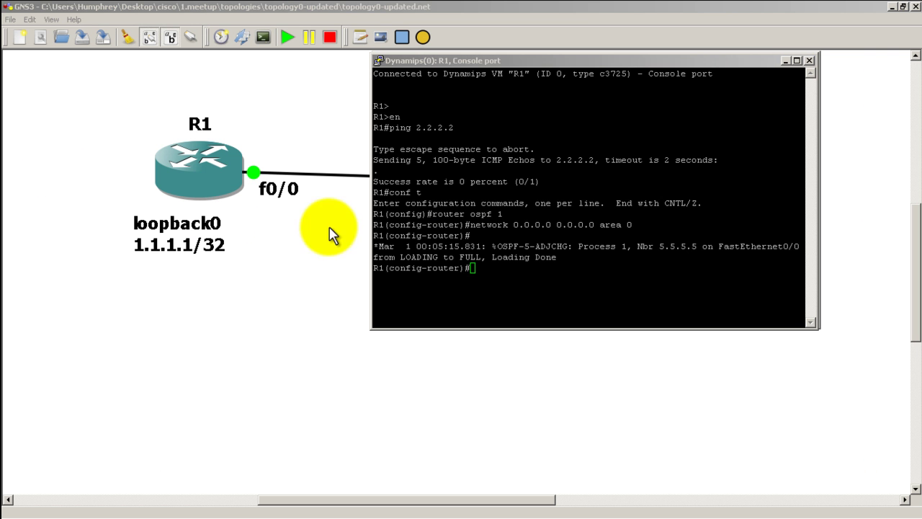
Exit R1 back to privileged mode and ping 2.2.2.2 successfully
click(460, 198)
text(exit)
key(Return)
text(exit)
key(Return)
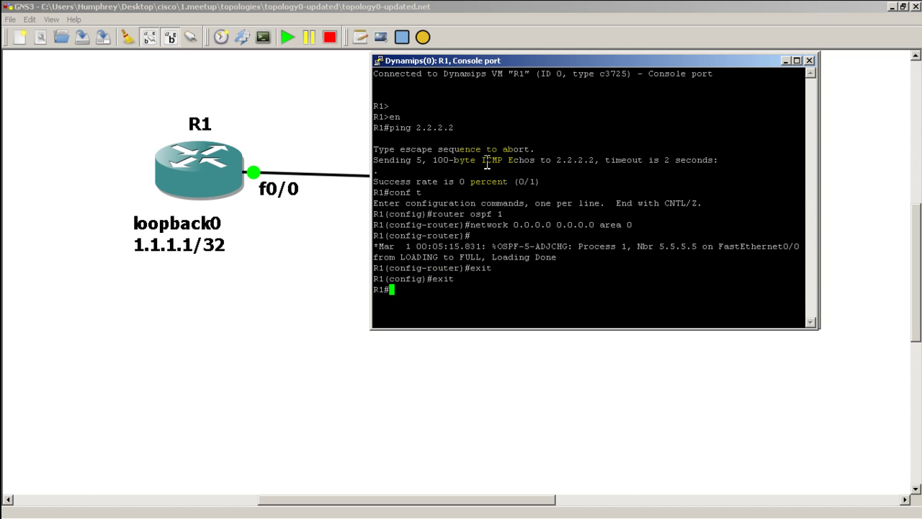
text(ping 2.2.2.2)
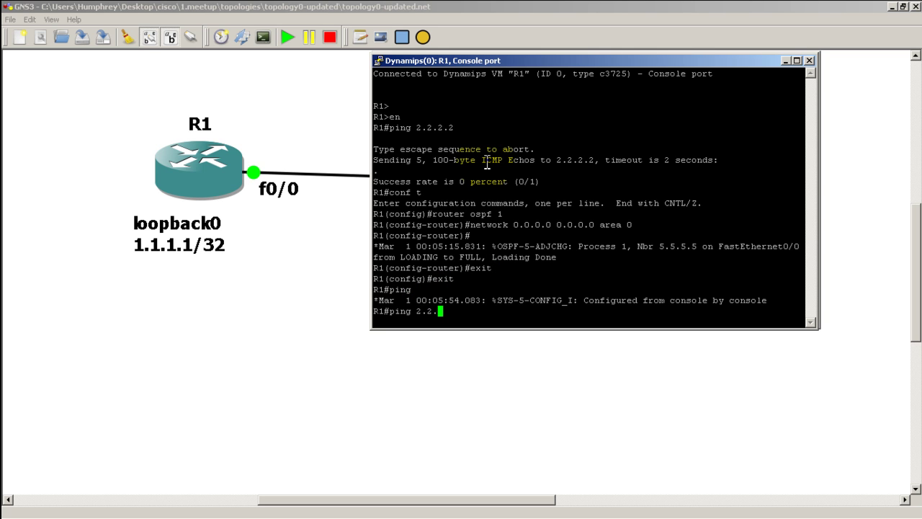
key(Return)
Ping 3.3.3.3 from R1, then start the Tcl shell with tclsh
key(Up)
key(BackSpace)
key(BackSpace)
key(BackSpace)
key(BackSpace)
key(BackSpace)
key(BackSpace)
key(BackSpace)
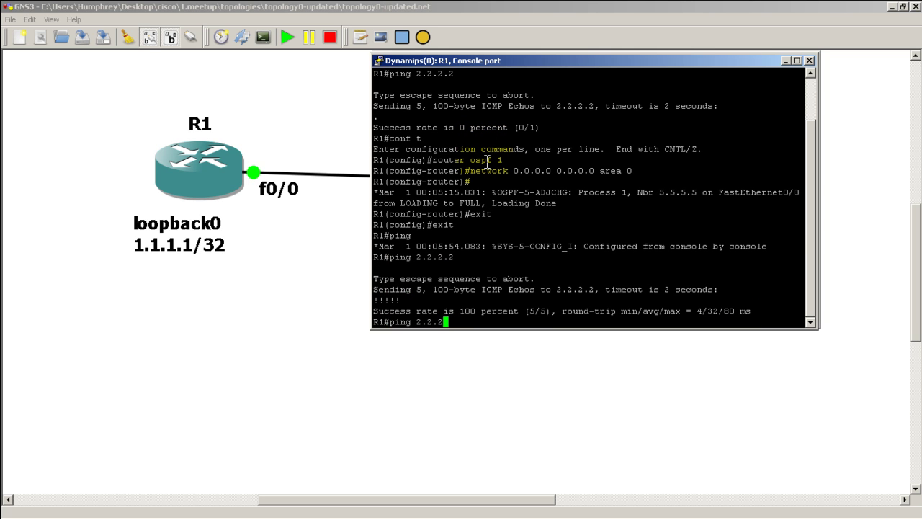
text(3.3.3.3)
key(Return)
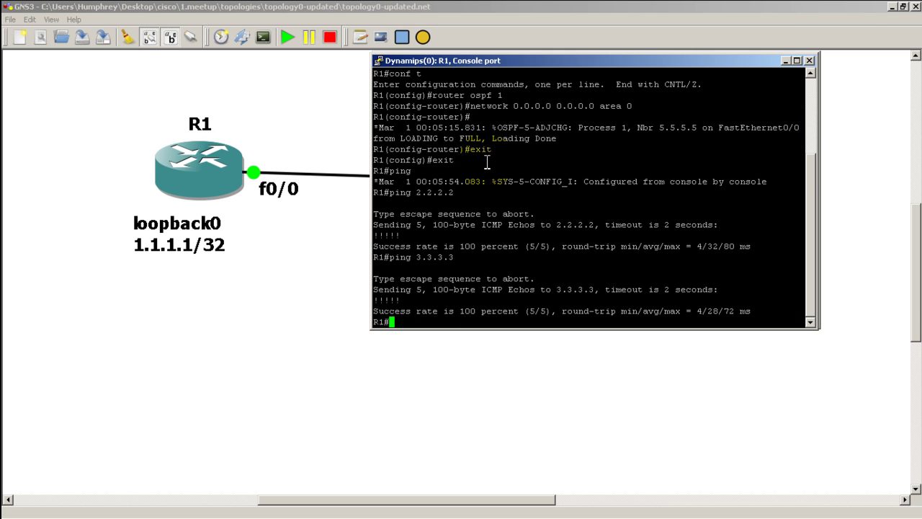
text(tclsh)
key(Return)
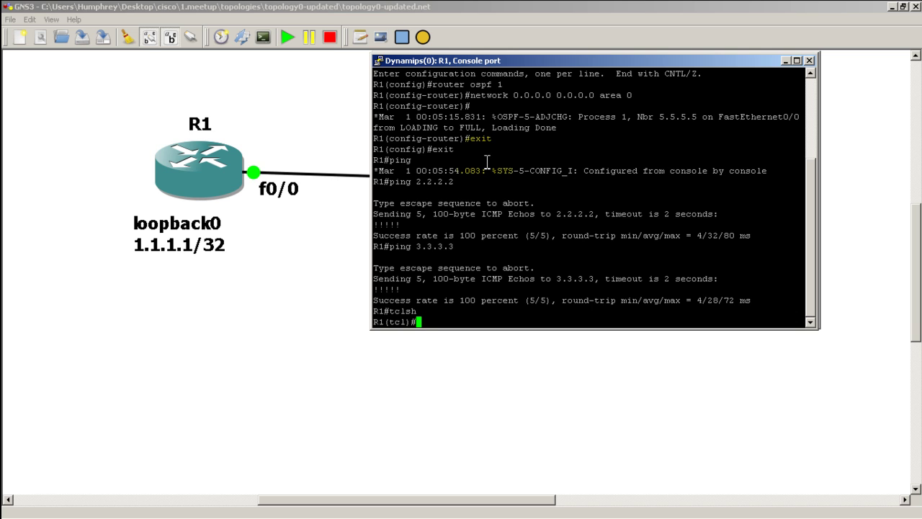
Paste and run the foreach ping loop in R1's Tcl shell, then exit back to R1#
right_click(487, 162)
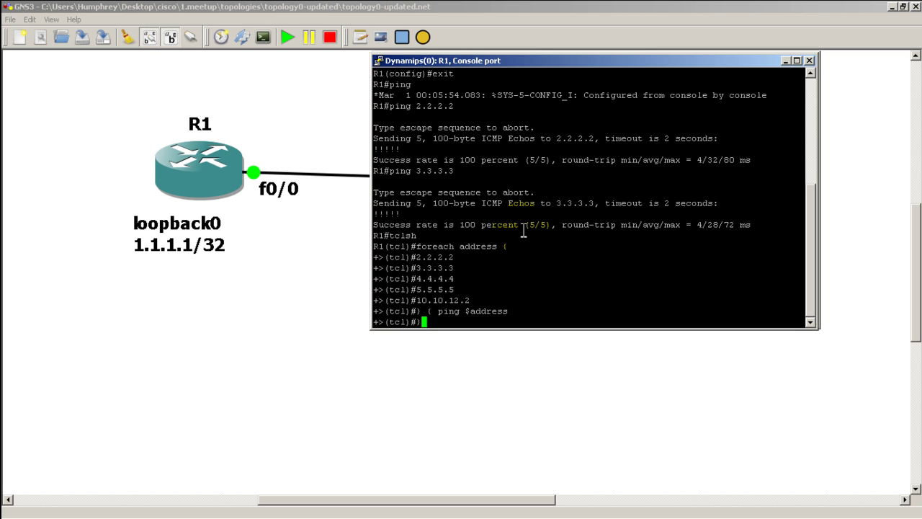
key(Return)
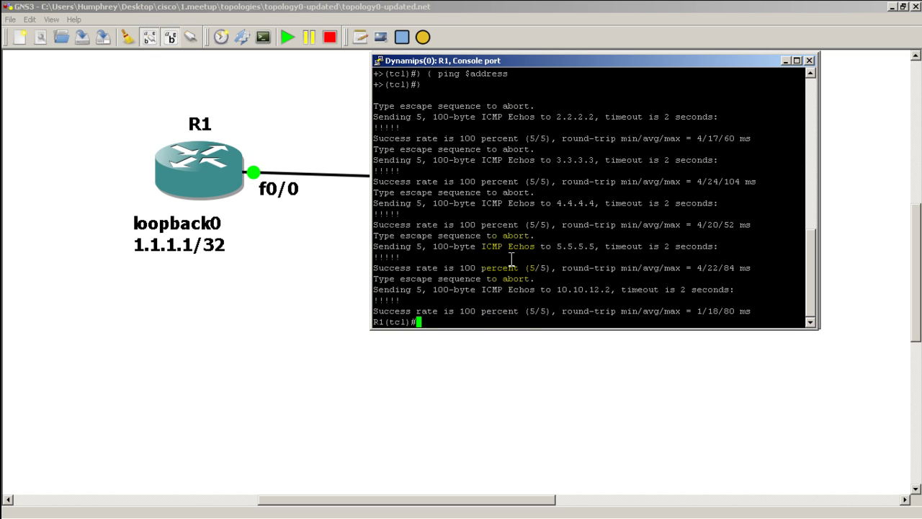
text(exit)
key(Return)
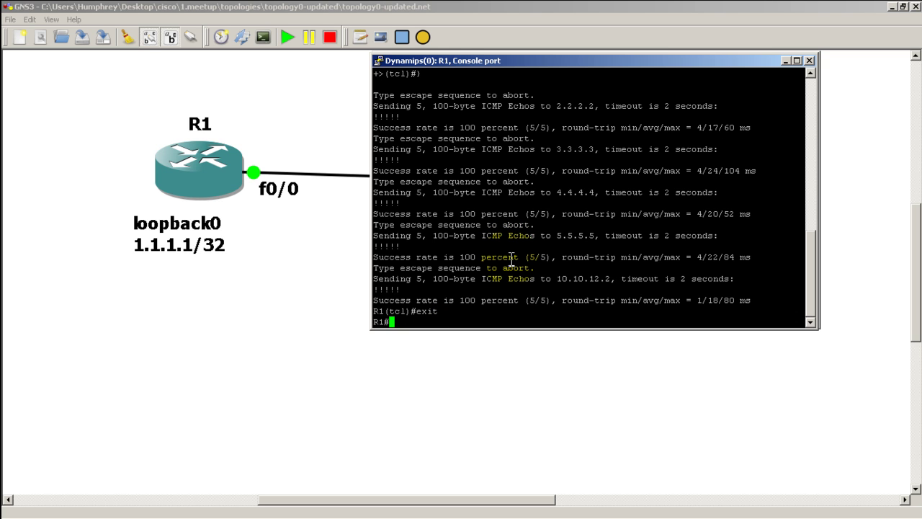
Check the script's ping line, then ping 4.4.4.4 with repeat 1 source loopback0 from R1
key(alt+Tab)
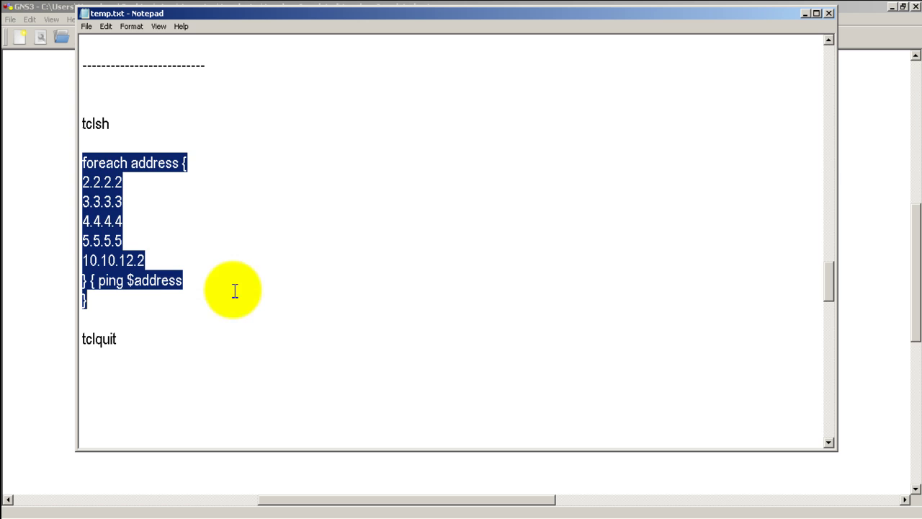
drag(99, 280, 183, 283)
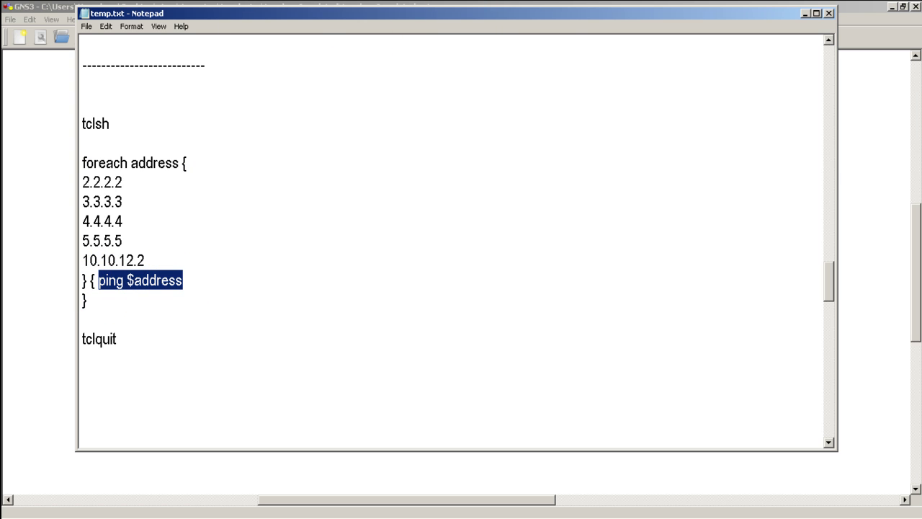
click(319, 152)
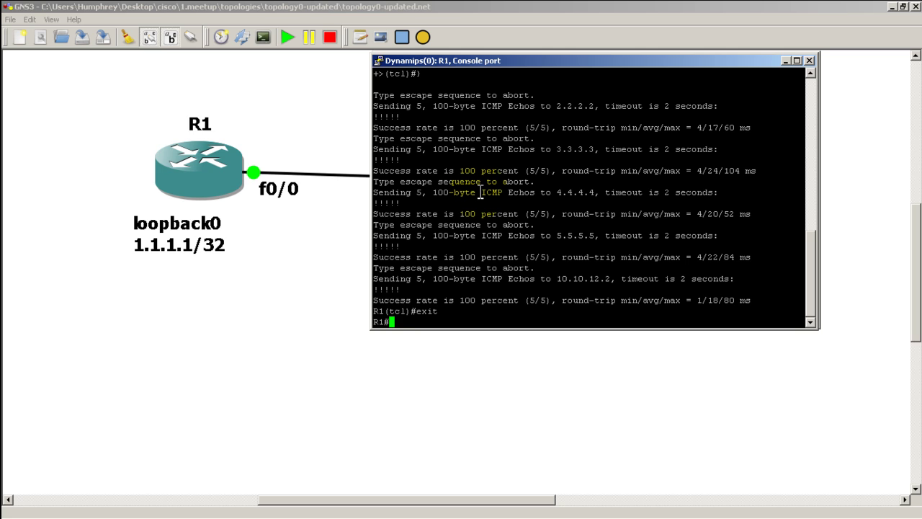
text(pi)
text(ng 4.4.4.4 ?)
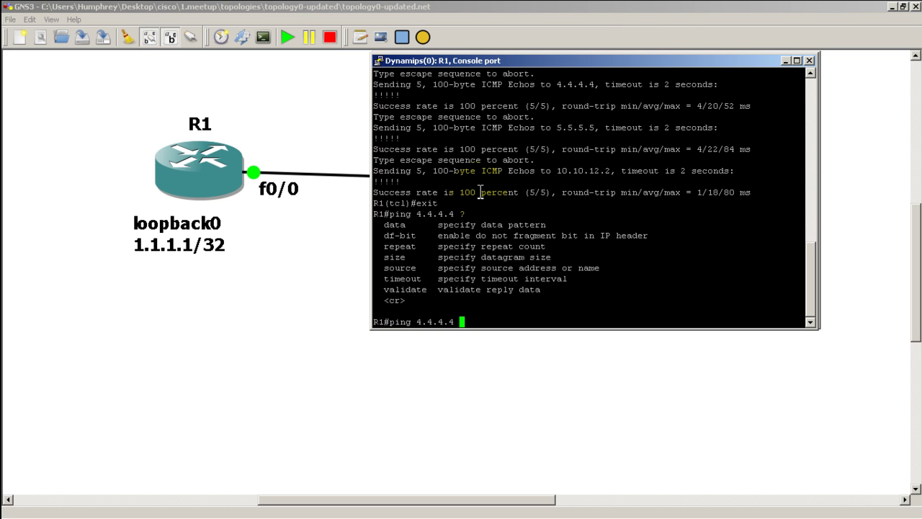
text(repeat 1)
text(?)
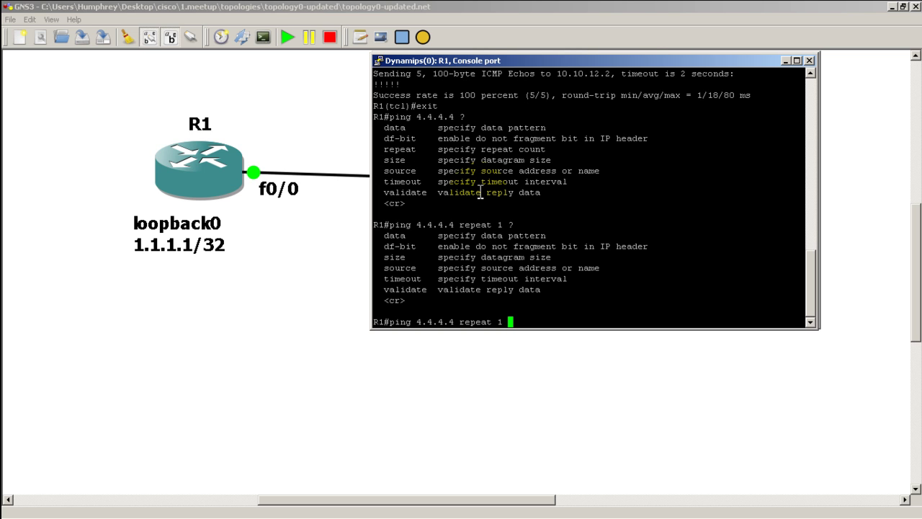
text(source loopback0)
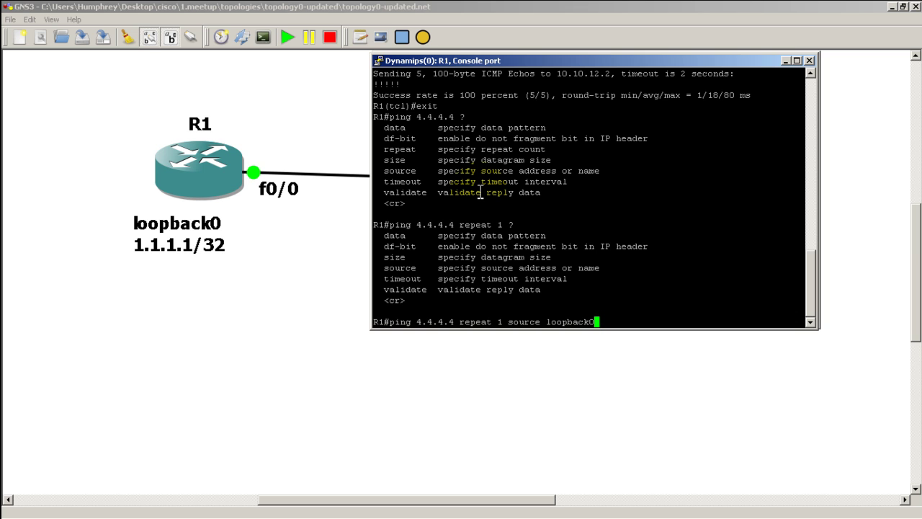
key(Return)
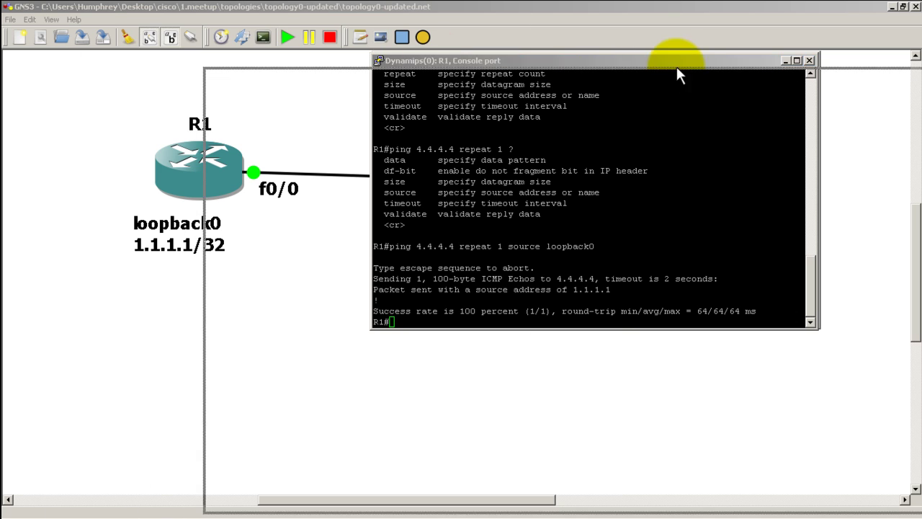
drag(677, 66, 600, 23)
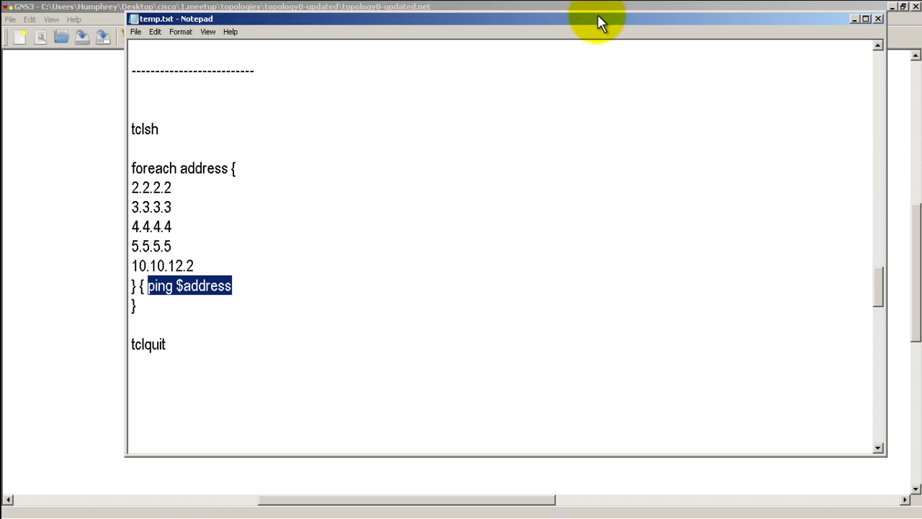
Append 'repeat 1 source loopback 0' to the loop's ping $address line and select the whole loop
click(271, 281)
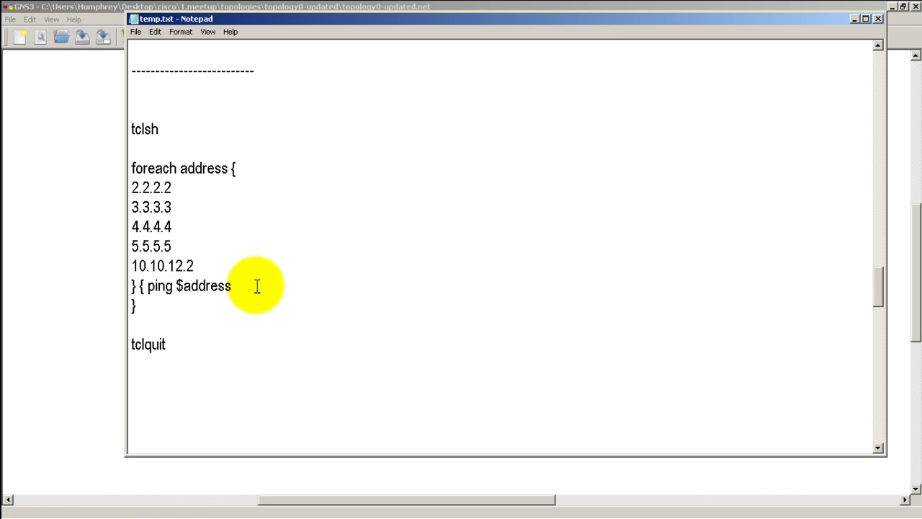
text(repeat 1 source loopback 0)
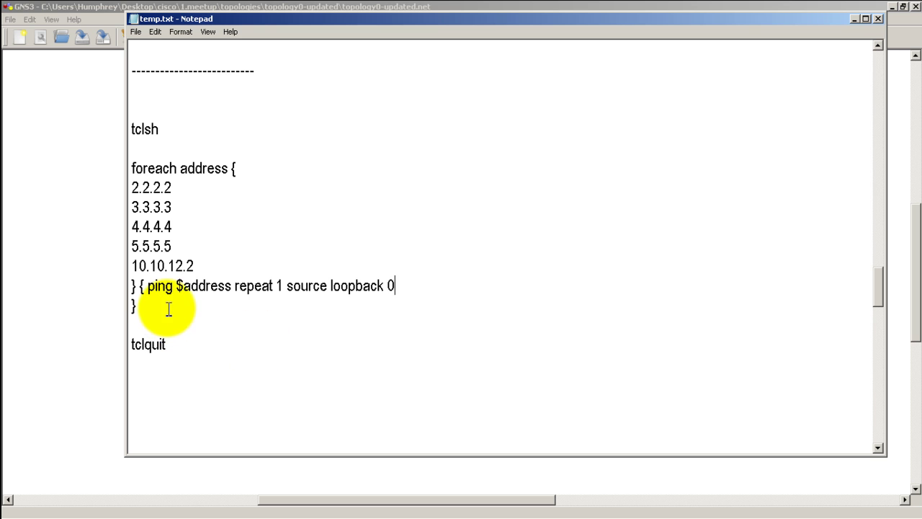
drag(169, 305, 96, 173)
key(ctrl+c)
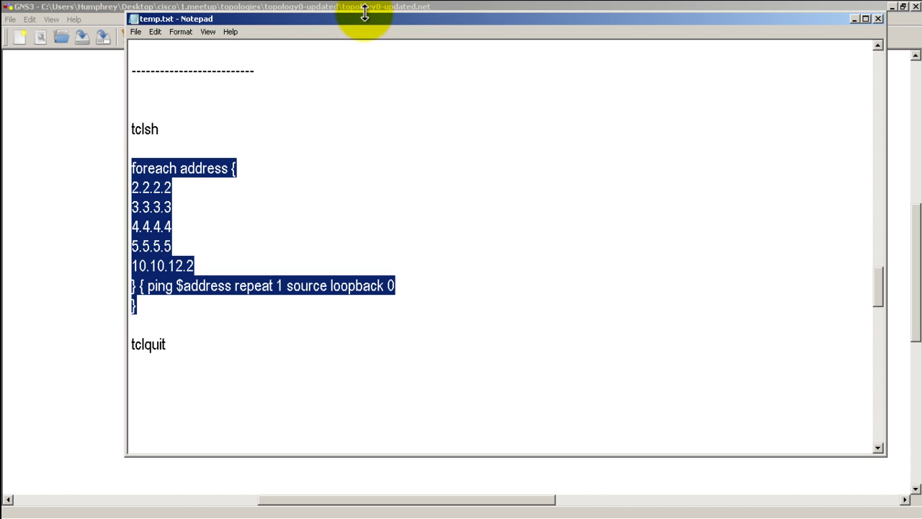
Run the revised loop in R1's tclsh, pinging all five addresses once from 1.1.1.1
click(103, 180)
click(531, 301)
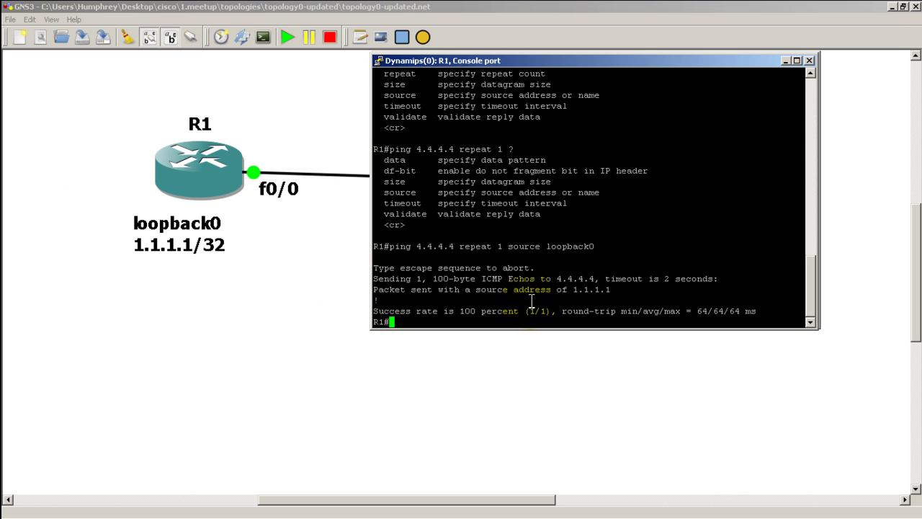
text(tclsh)
key(Return)
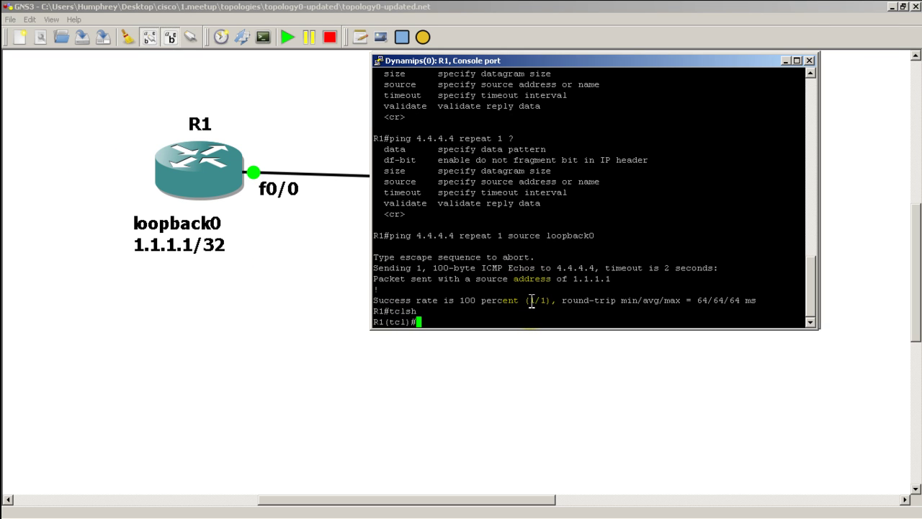
right_click(541, 256)
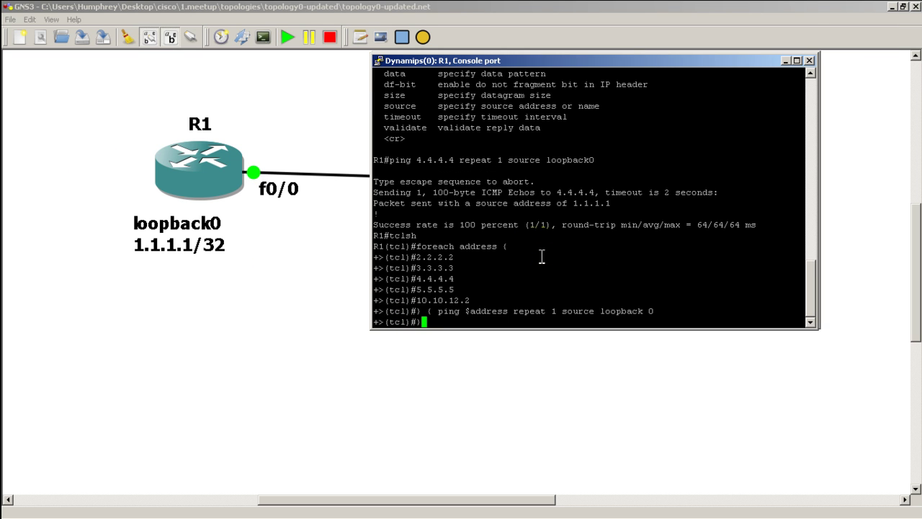
key(Return)
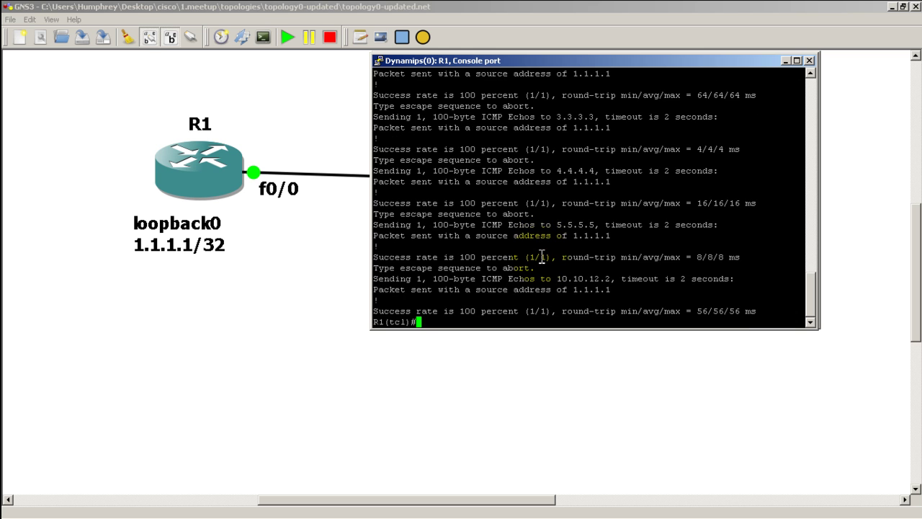
drag(551, 329, 555, 362)
scroll(551, 320, up, 9)
scroll(551, 320, down, 9)
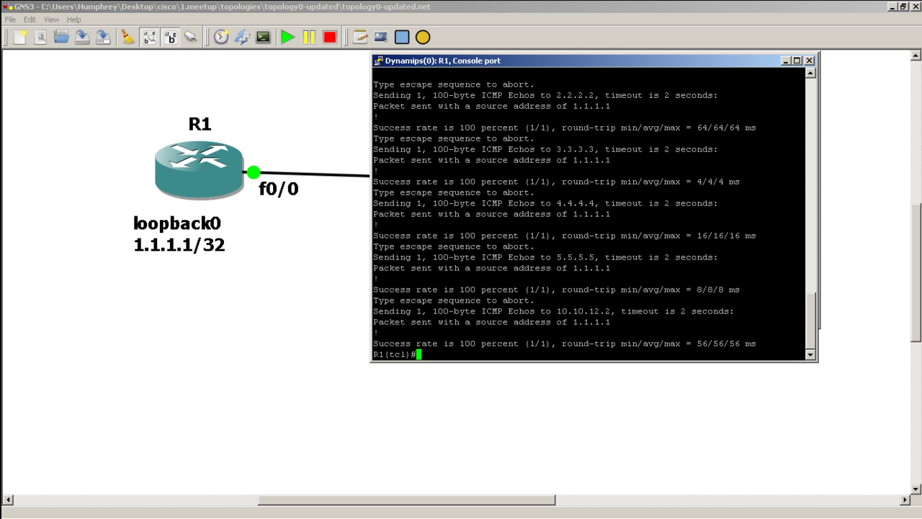
Minimize the R1 and R2 consoles to reveal the topology, then bring the temp.txt Notepad window back into view
drag(568, 62, 594, 260)
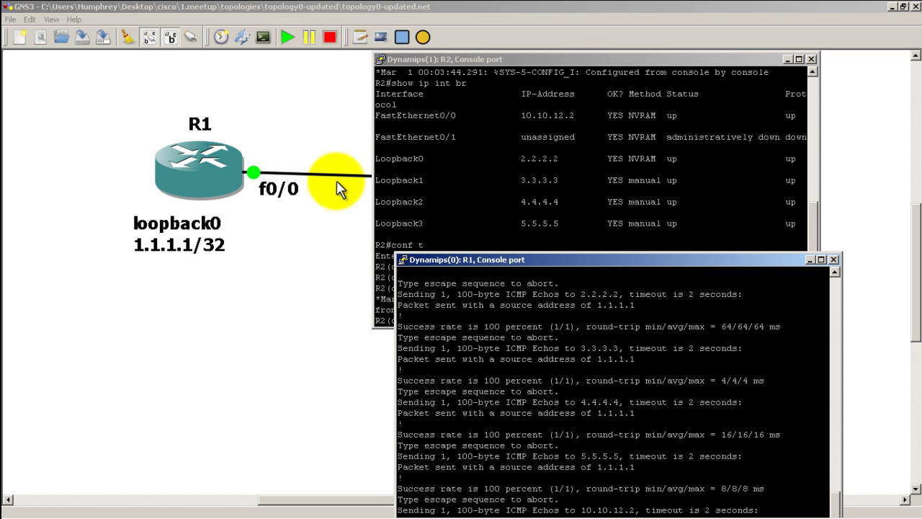
click(643, 57)
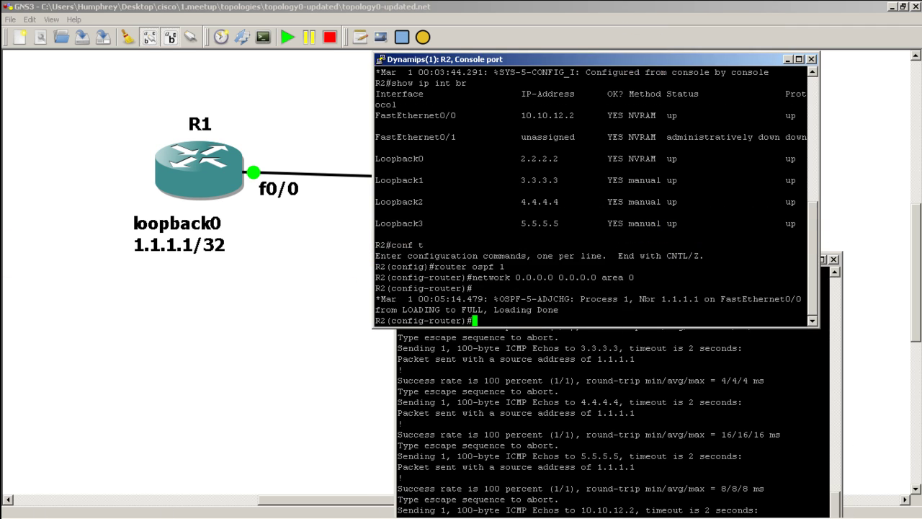
click(798, 58)
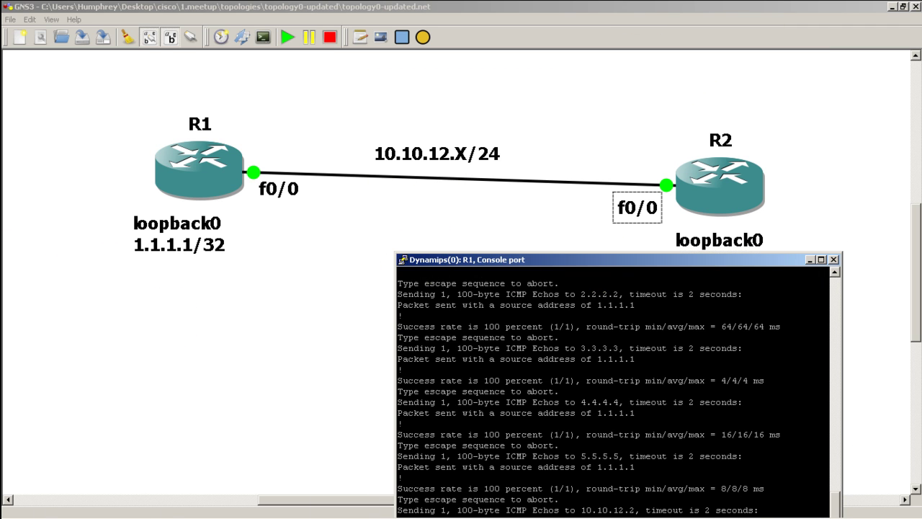
click(809, 260)
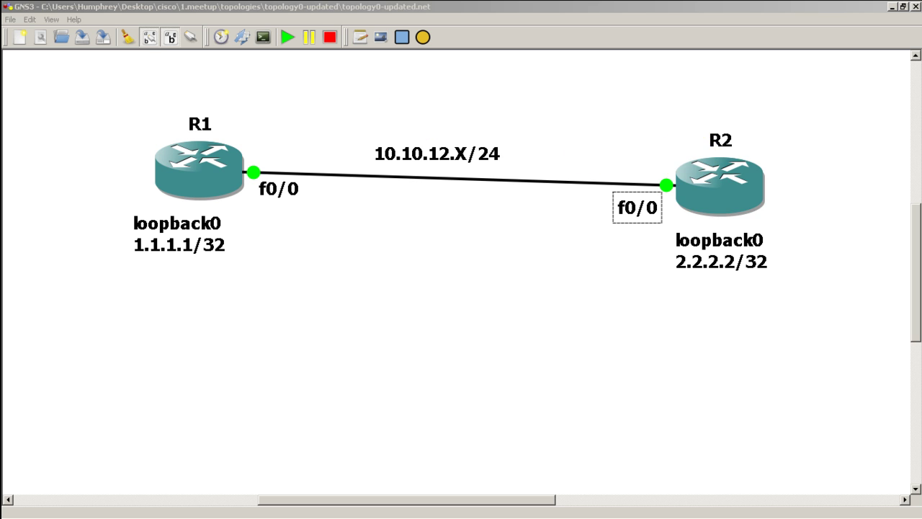
drag(404, 6, 614, 21)
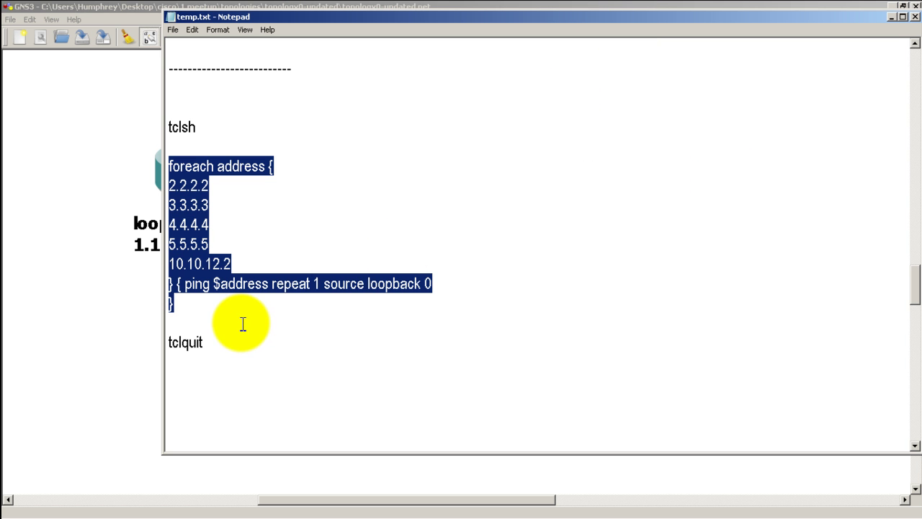
click(218, 224)
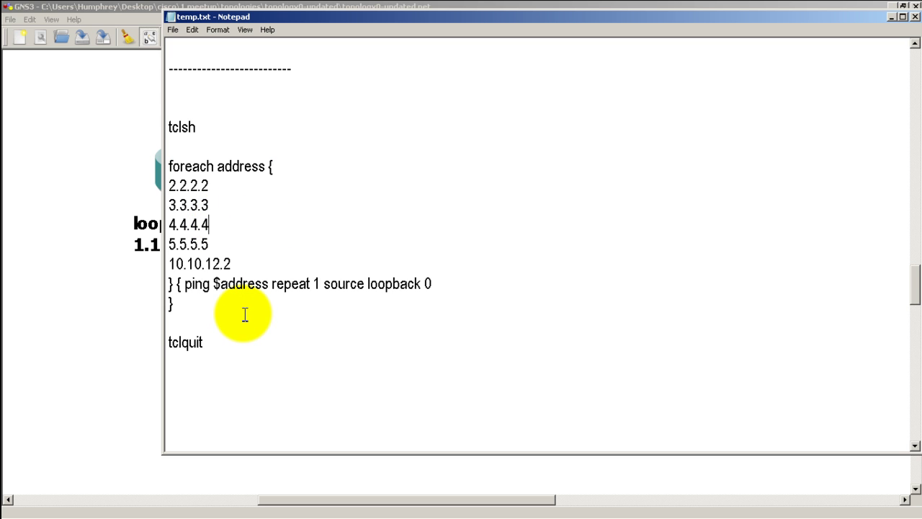
key(Return)
text(4)
key(BackSpace)
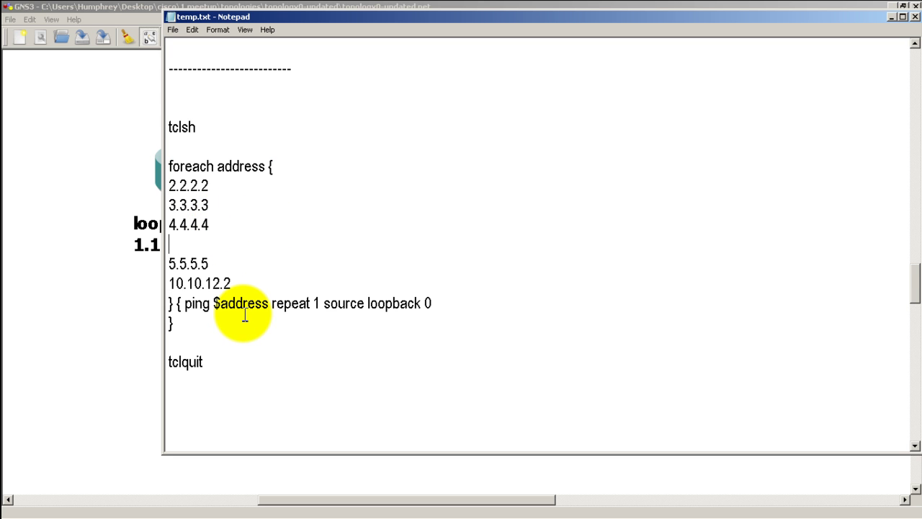
text(4.4.4.5)
key(BackSpace)
key(BackSpace)
key(BackSpace)
key(BackSpace)
key(BackSpace)
key(BackSpace)
key(BackSpace)
key(BackSpace)
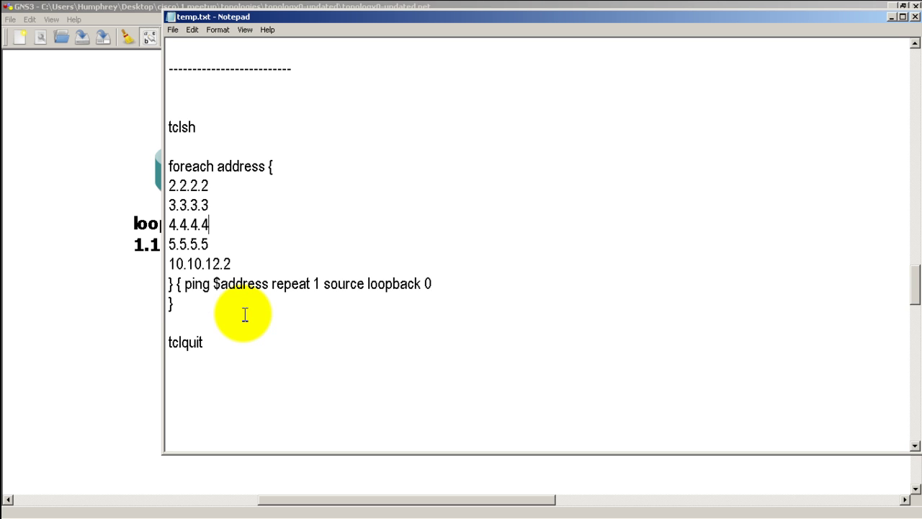